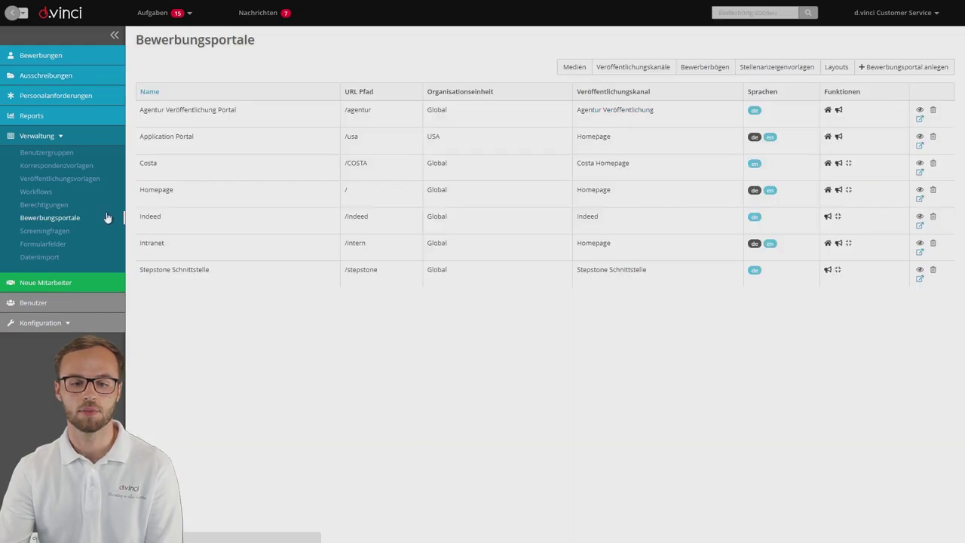
Check the Homepage portal's Öffentlich JSON XML interface and save its multiposting activation.
left_click(179, 172)
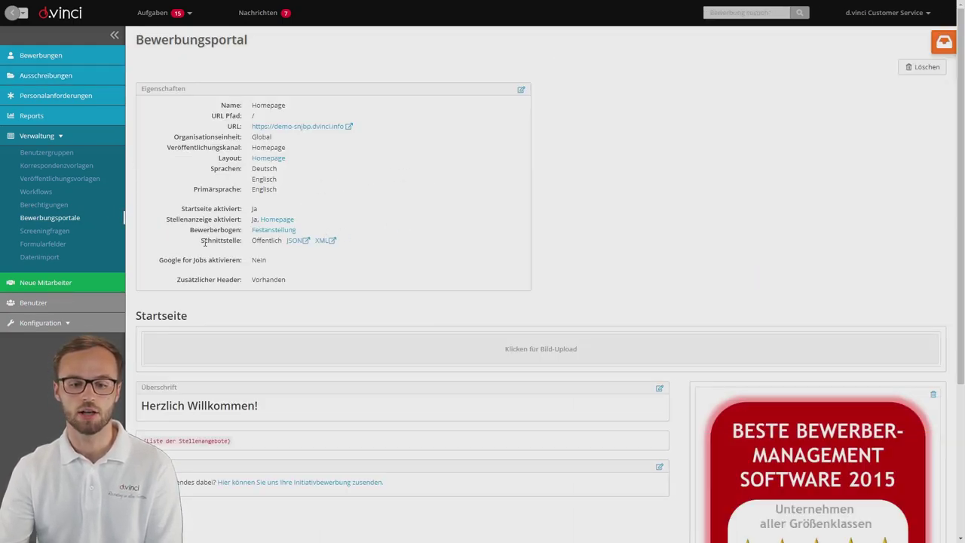
left_click_drag(205, 242, 241, 242)
triple_click(264, 240)
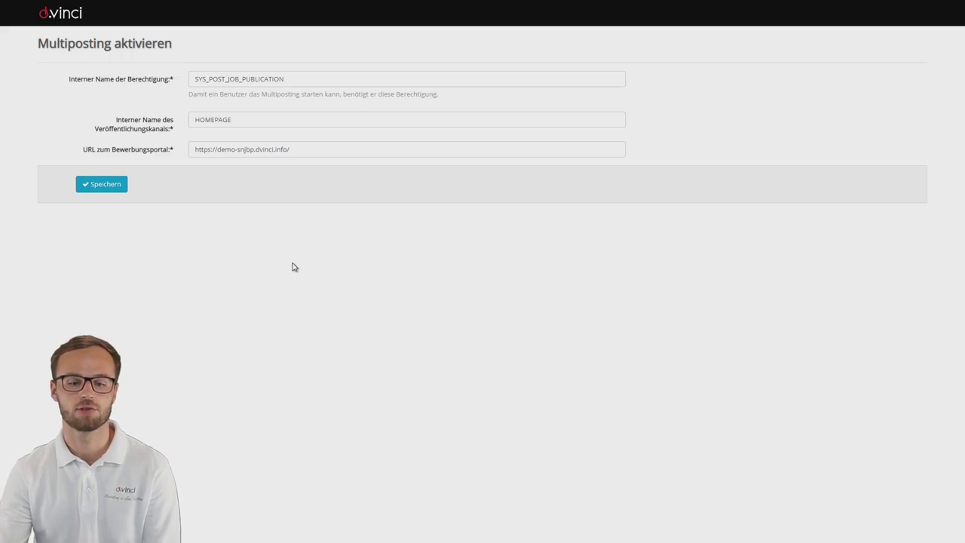
left_click(108, 195)
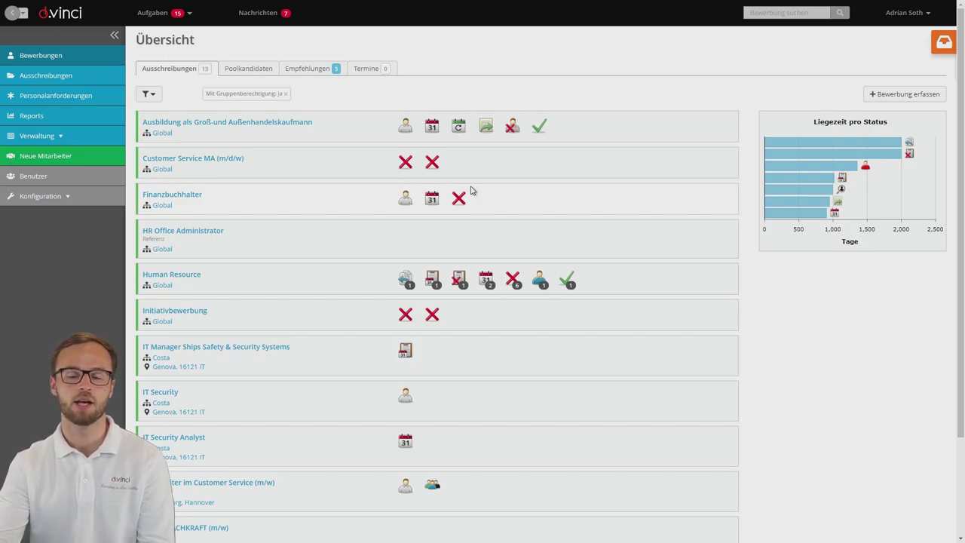
Switch the Advanced Ground Systems Software Engineer ad's publication to Über Multiposting schalten.
left_click(64, 76)
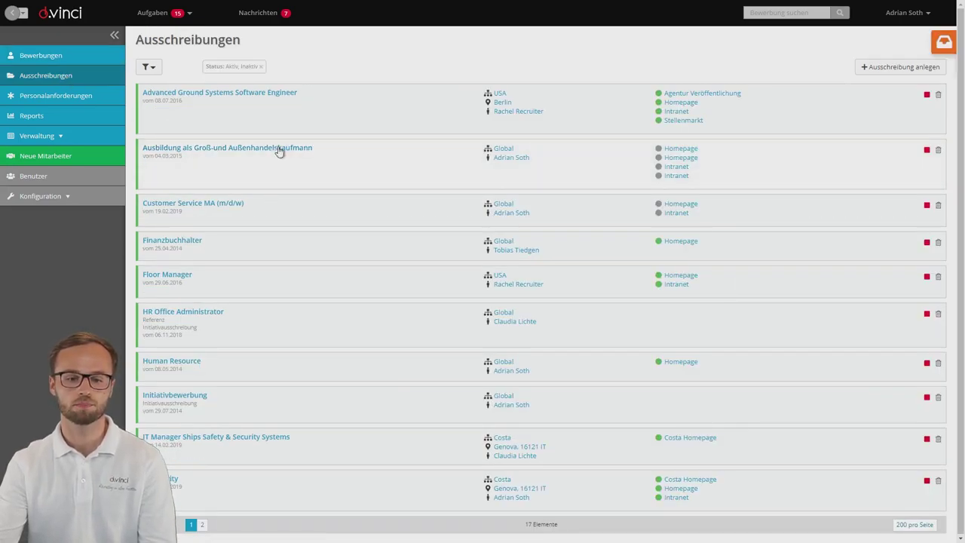
left_click(565, 135)
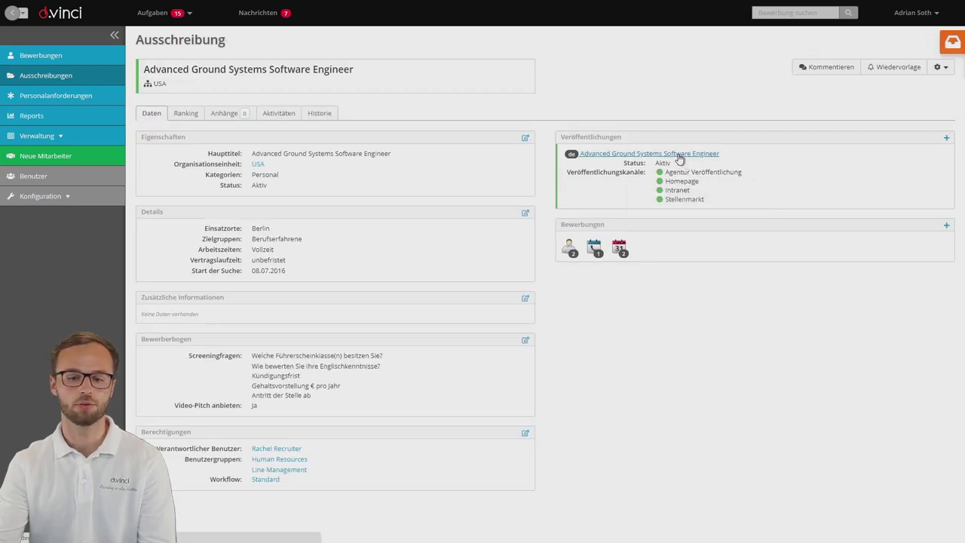
left_click(639, 152)
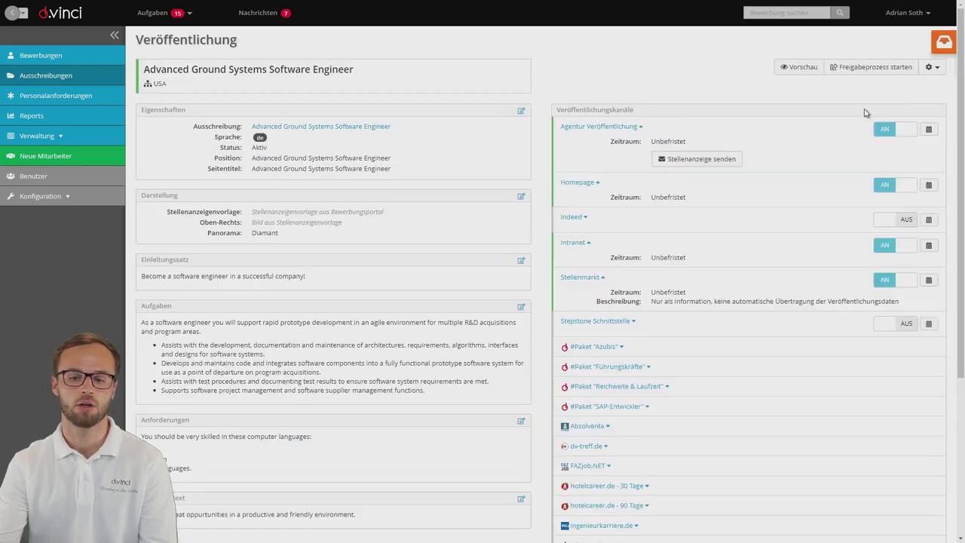
left_click(932, 69)
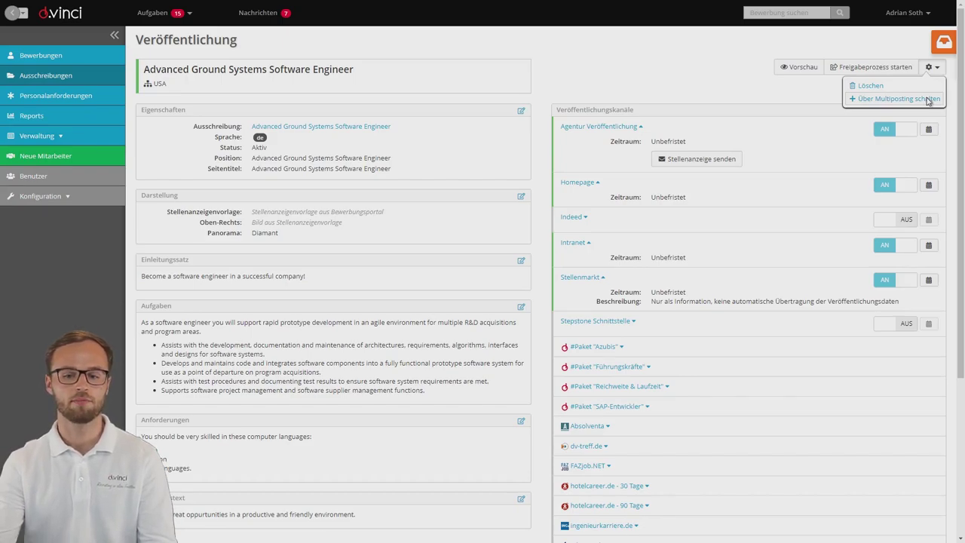
left_click(928, 100)
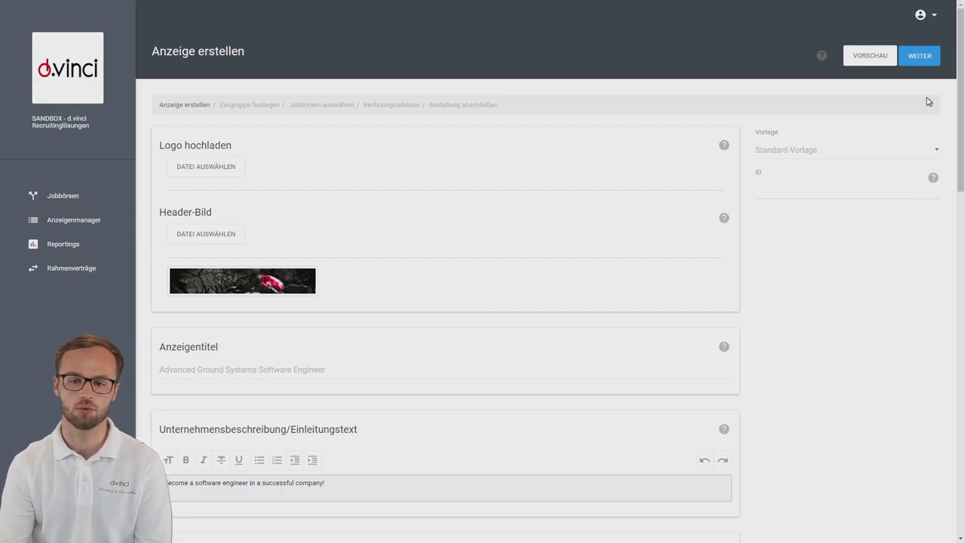
Set the account salutation to Herr in the Multiposting Einstellungen.
left_click(933, 18)
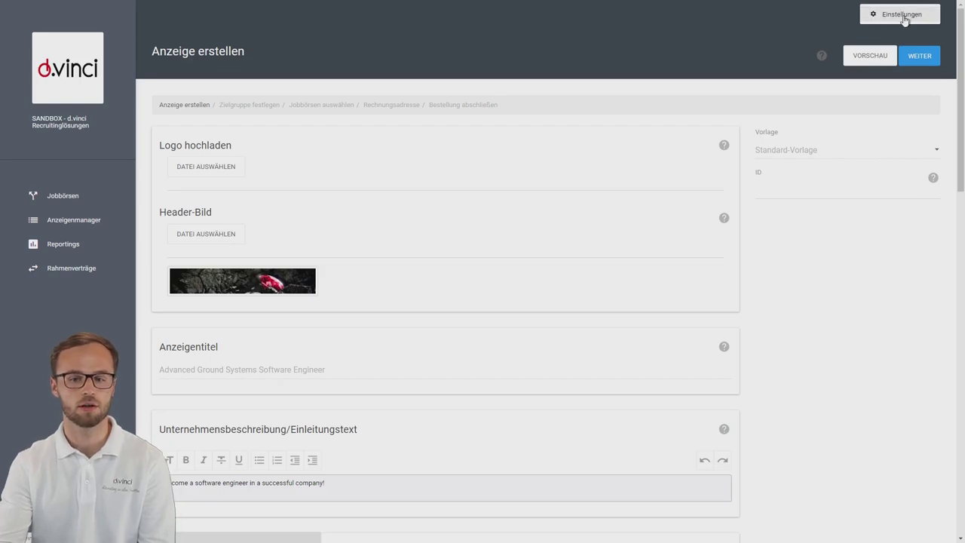
left_click(901, 15)
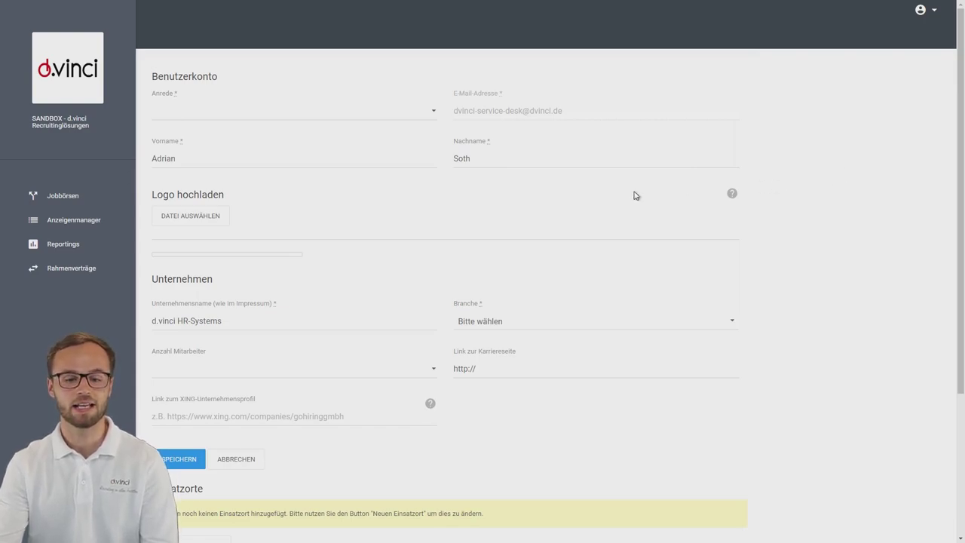
left_click(244, 113)
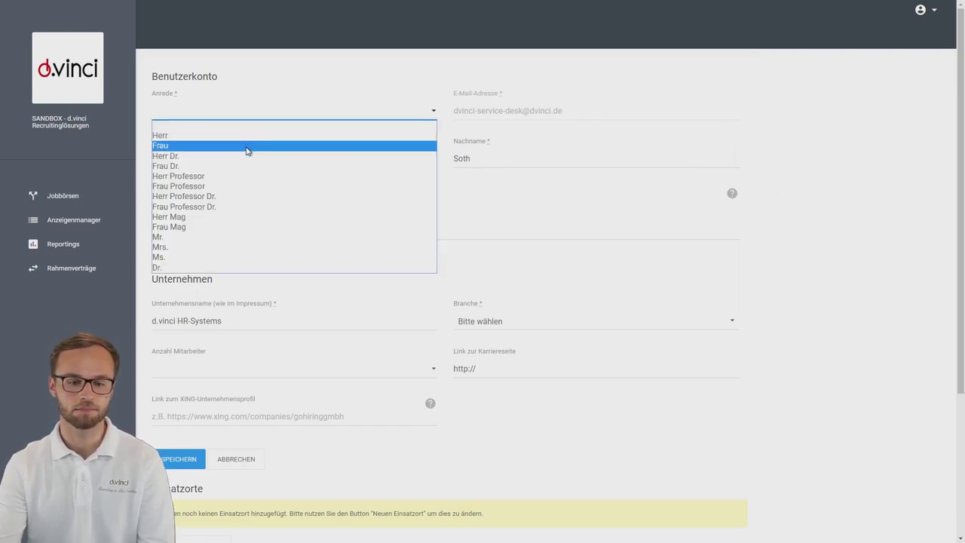
left_click(250, 137)
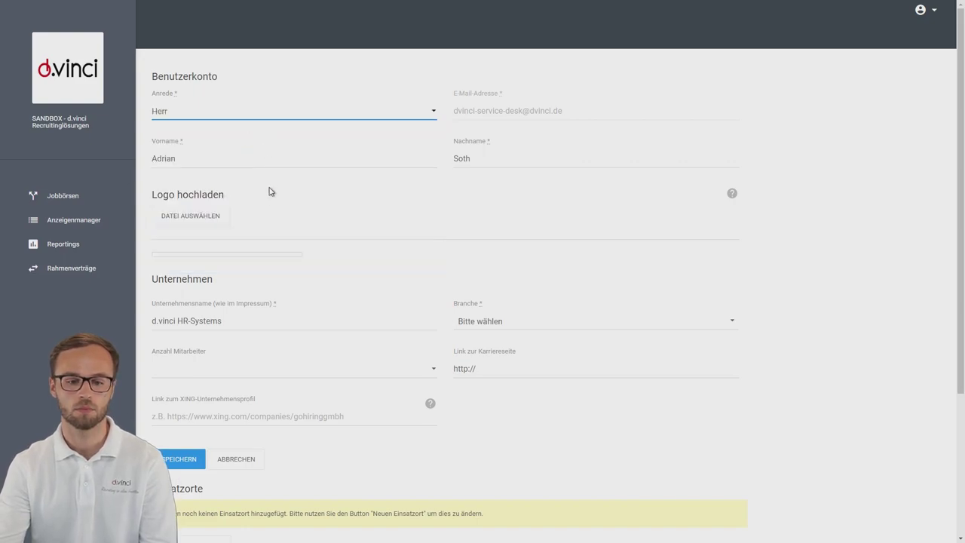
Upload Logo mit Claim.jpg as the company logo.
left_click(208, 223)
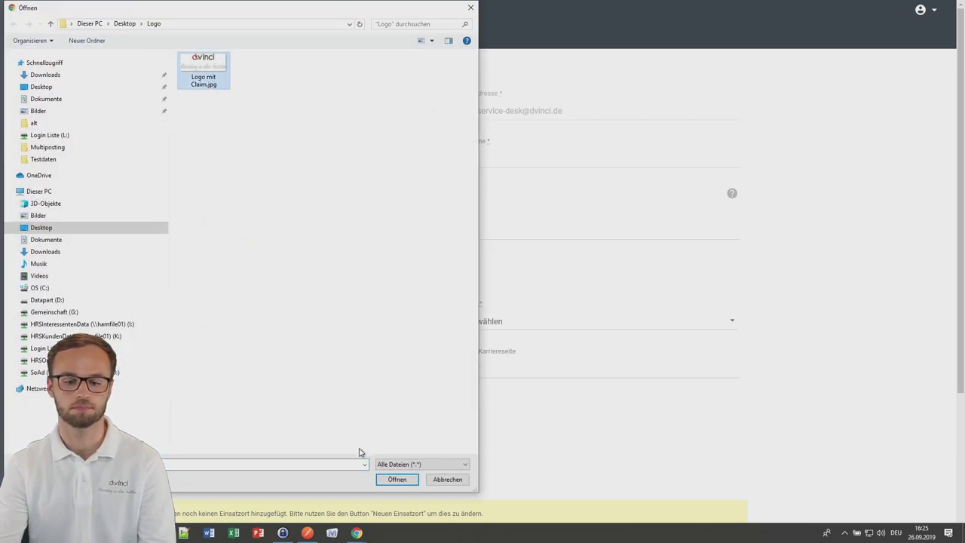
left_click(390, 482)
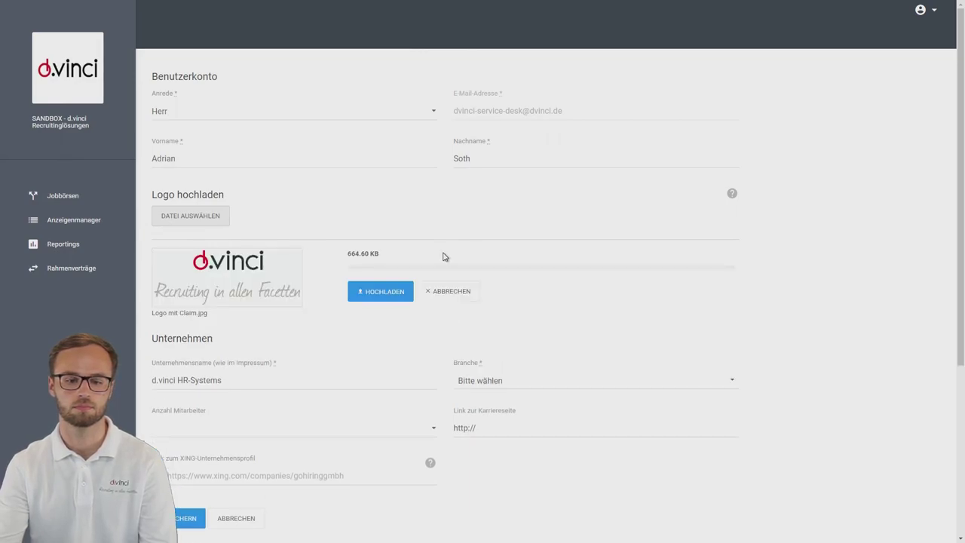
left_click(376, 292)
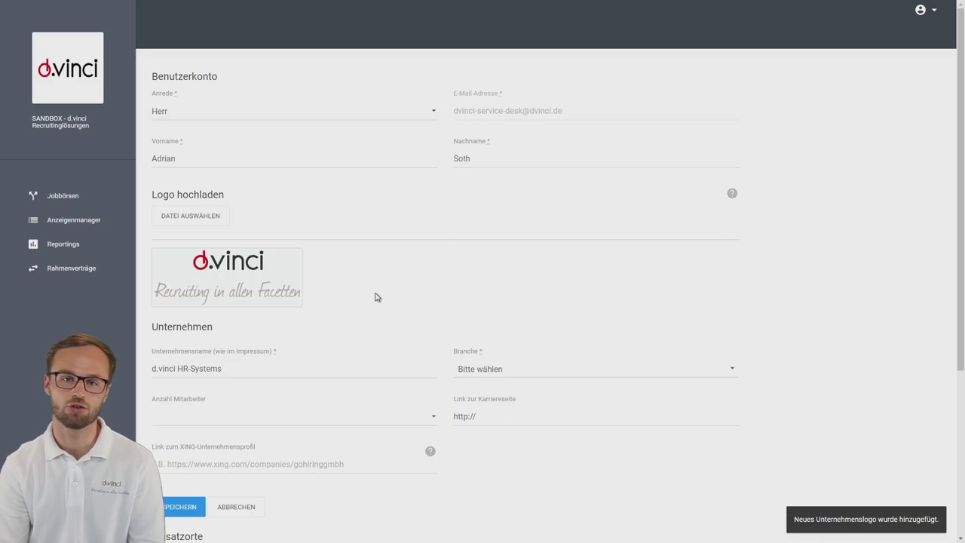
Search 'soft' in Branche and pick IT-Software - Systeme/Design as the company industry.
scroll(377, 297, "down", 2)
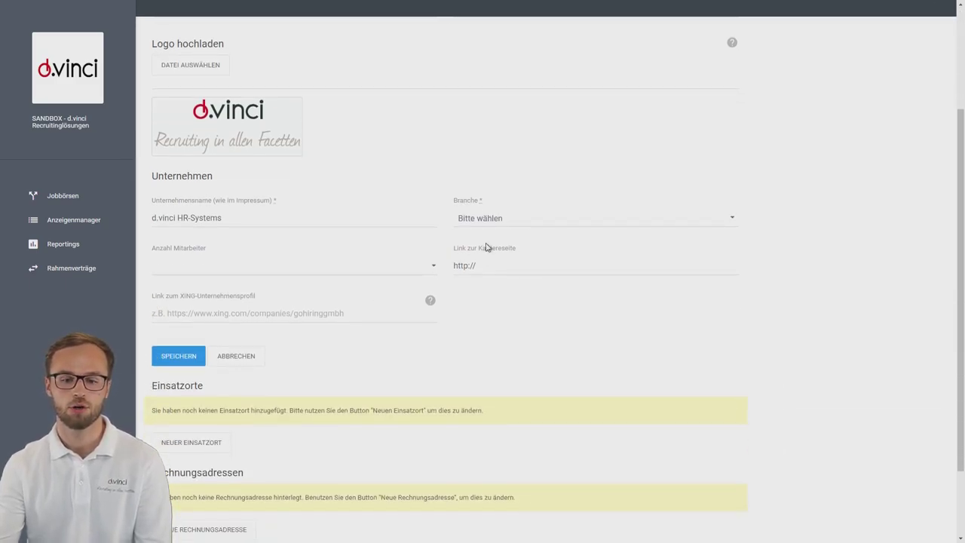
left_click(498, 218)
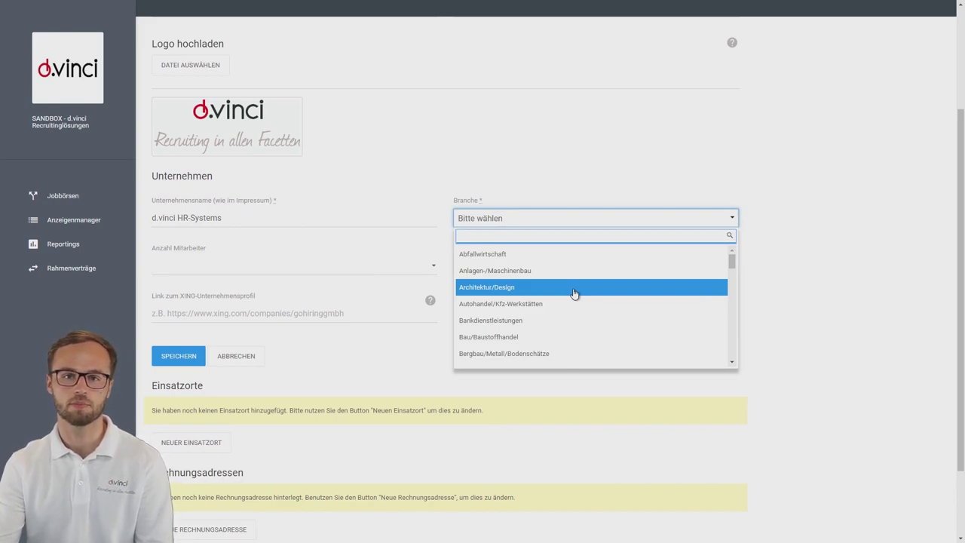
scroll(574, 293, "down", 7)
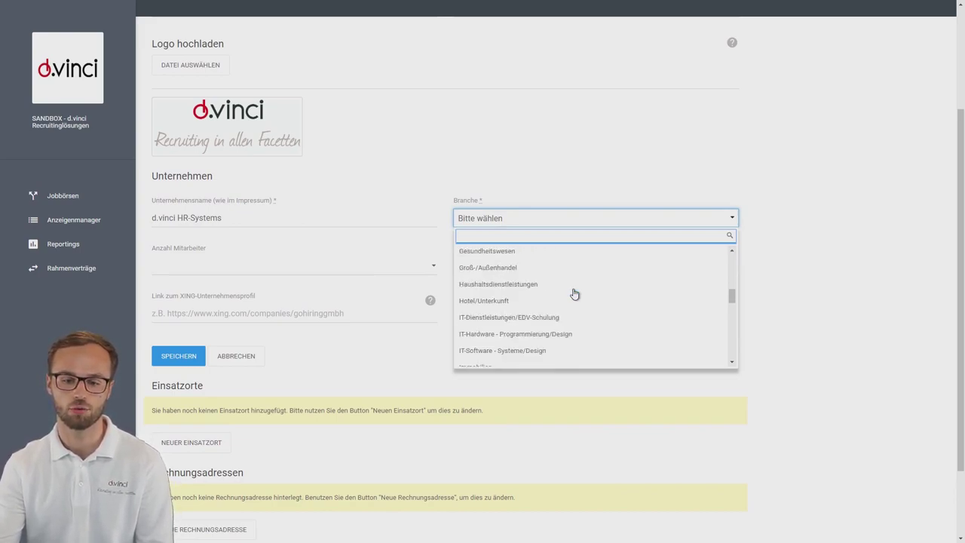
scroll(574, 294, "down", 6)
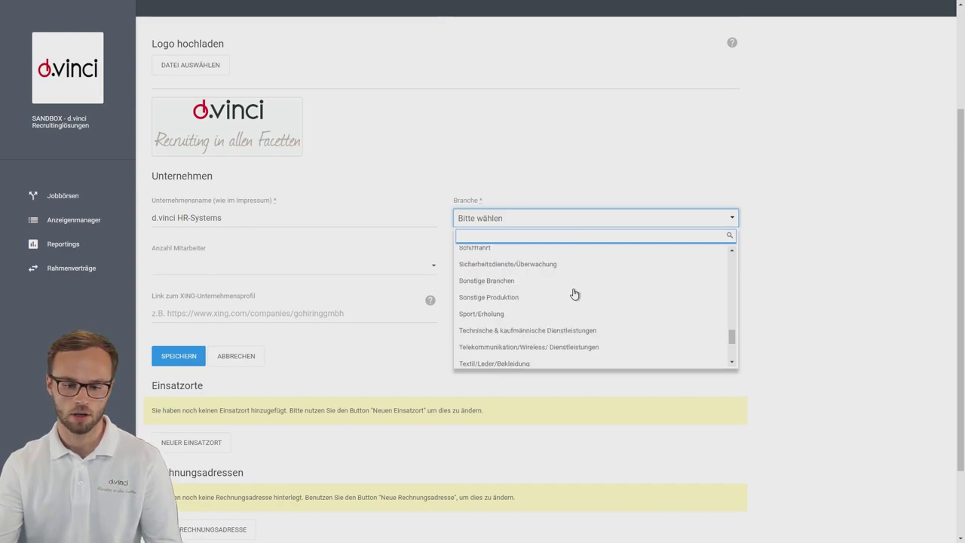
type("soft")
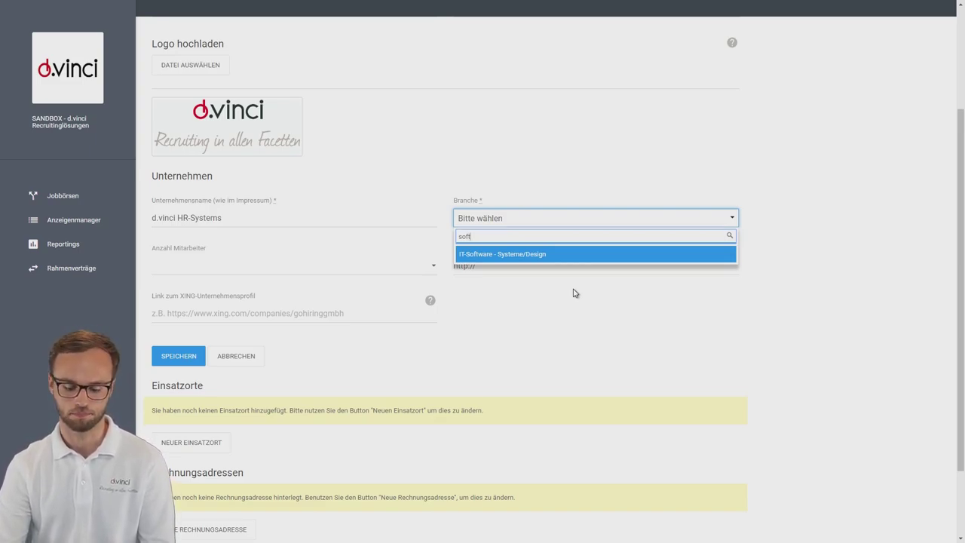
key("Return")
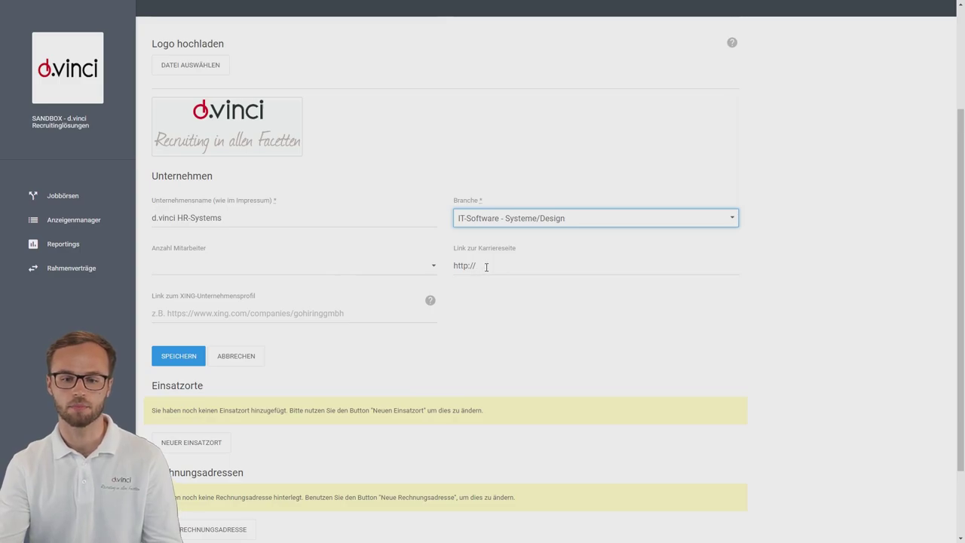
left_click_drag(486, 267, 454, 266)
left_click(491, 304)
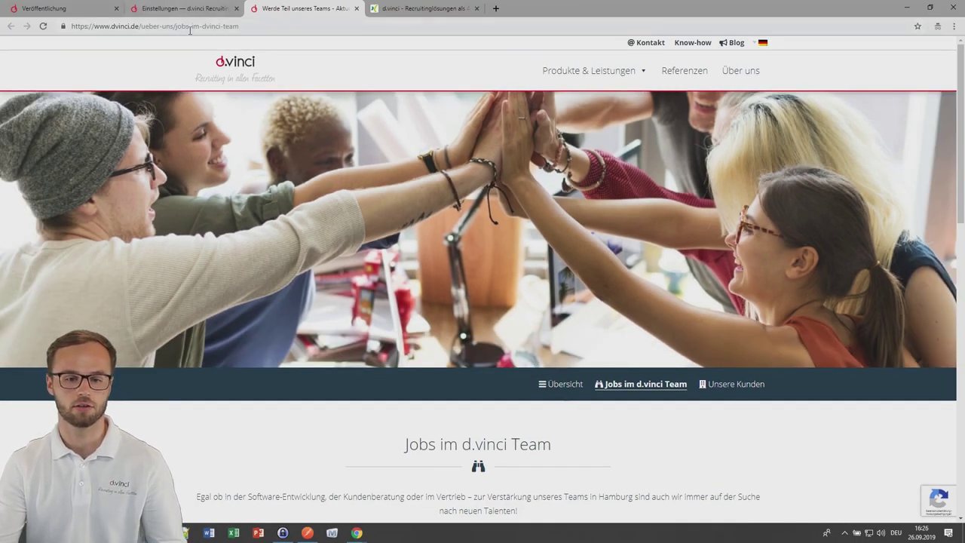
Copy the Jobs im d.vinci Team careers page address and return to the Multiposting form.
left_click(189, 30)
key("ctrl+c")
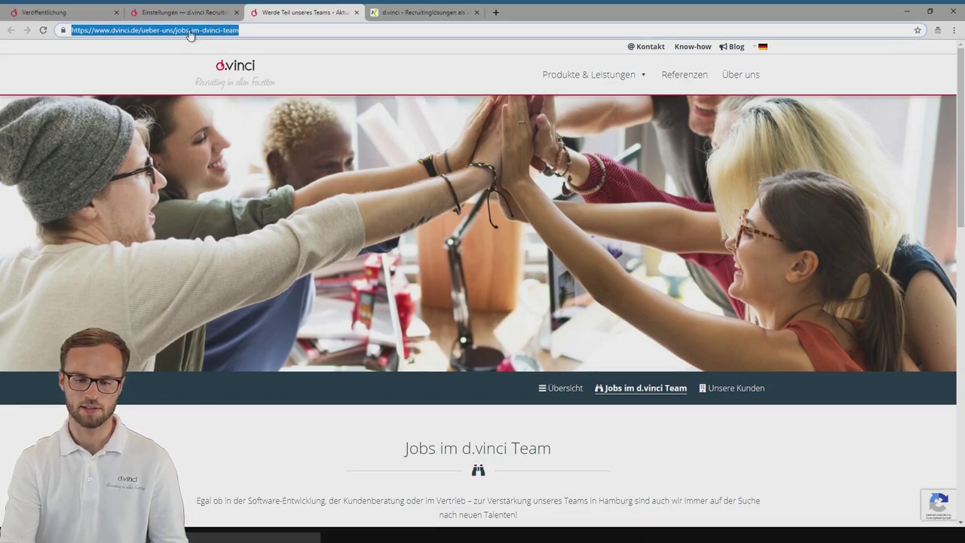
key("F11")
key("ctrl+Tab")
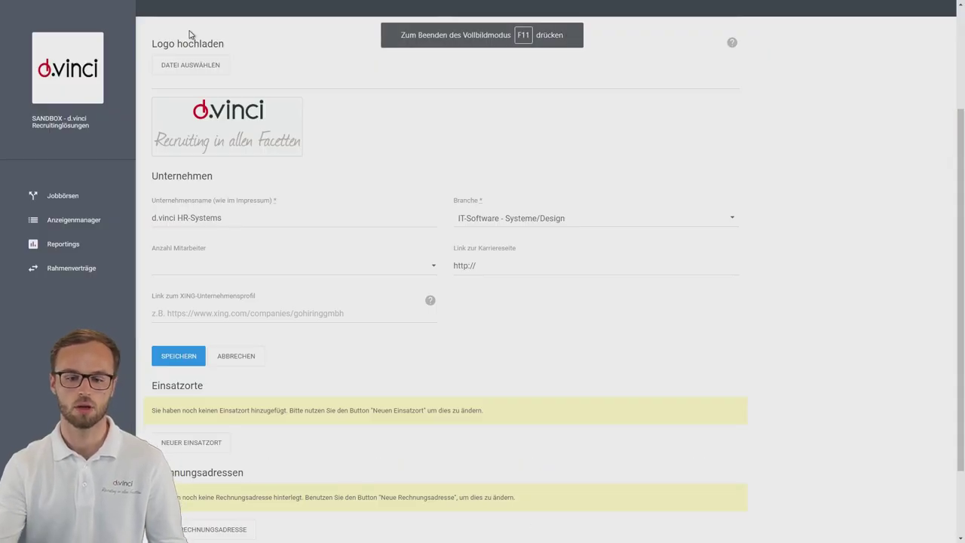
double_click(460, 265)
triple_click(460, 263)
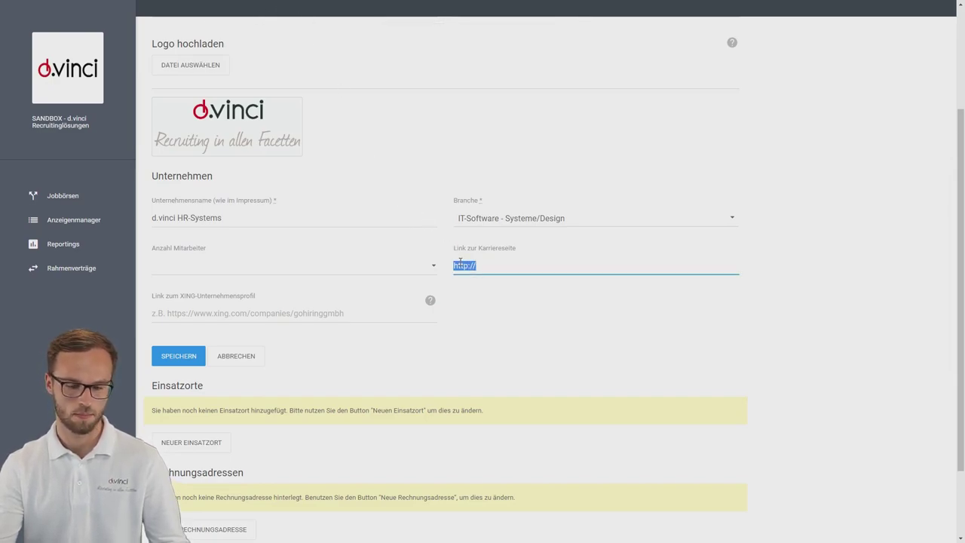
key("ctrl+v")
left_click(486, 335)
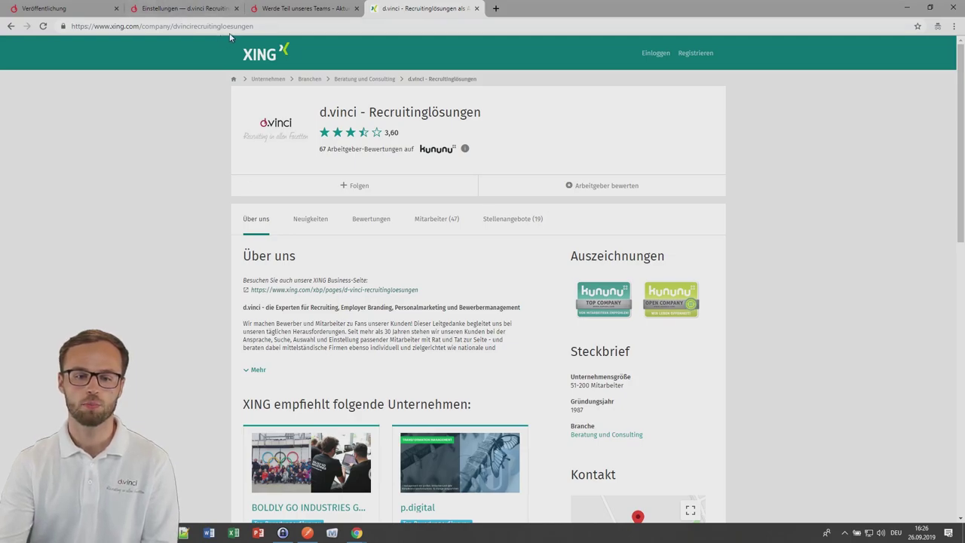
Copy the XING d.vinci - Recruitinglösungen company profile address.
left_click(231, 30)
key("ctrl+c")
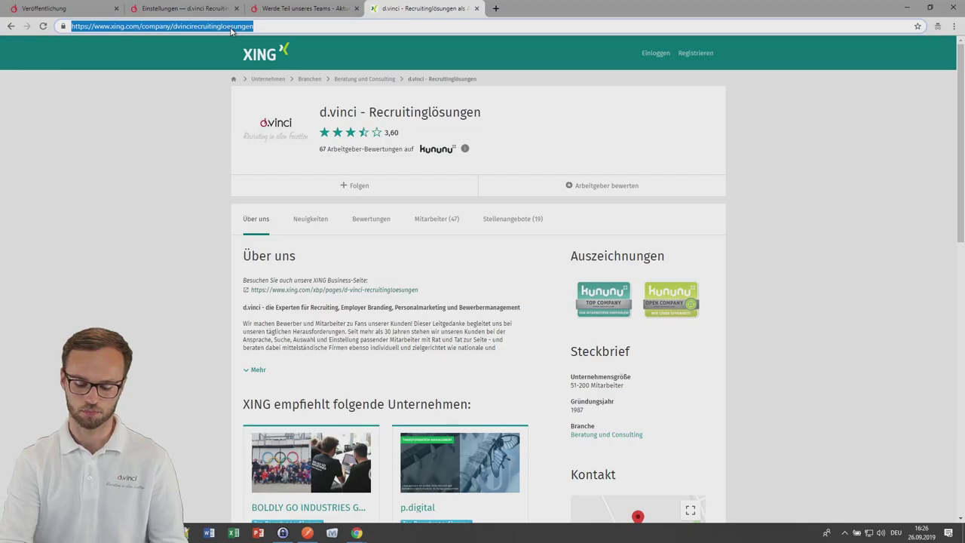
key("F11")
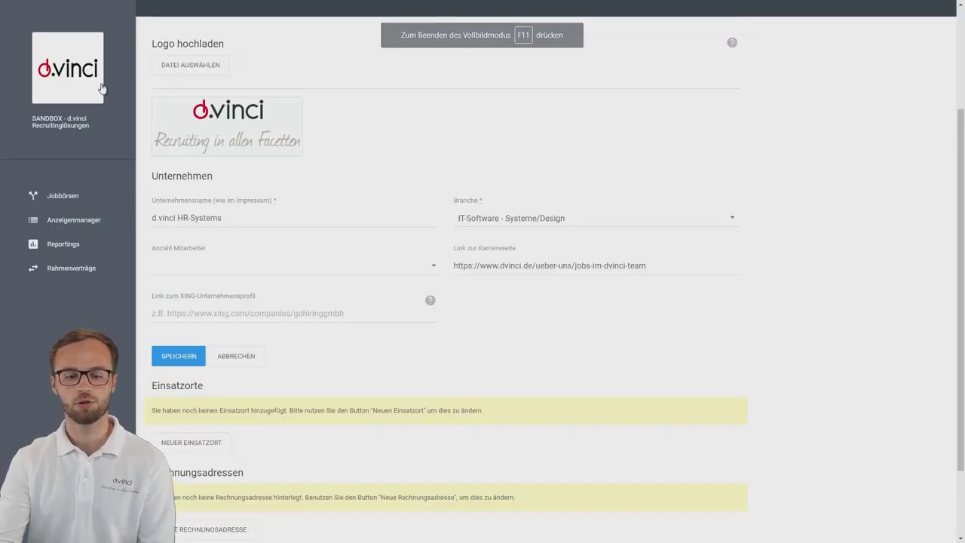
left_click(280, 315)
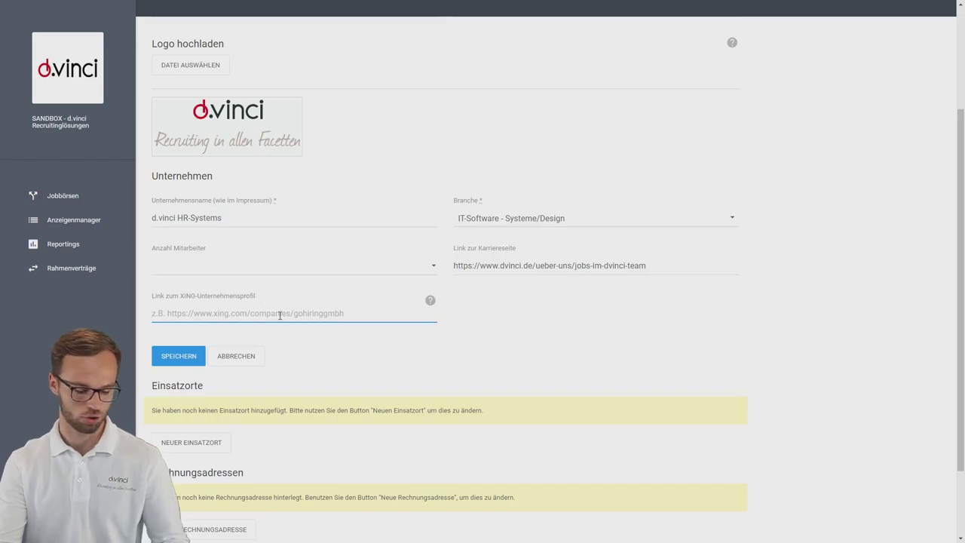
key("ctrl+v")
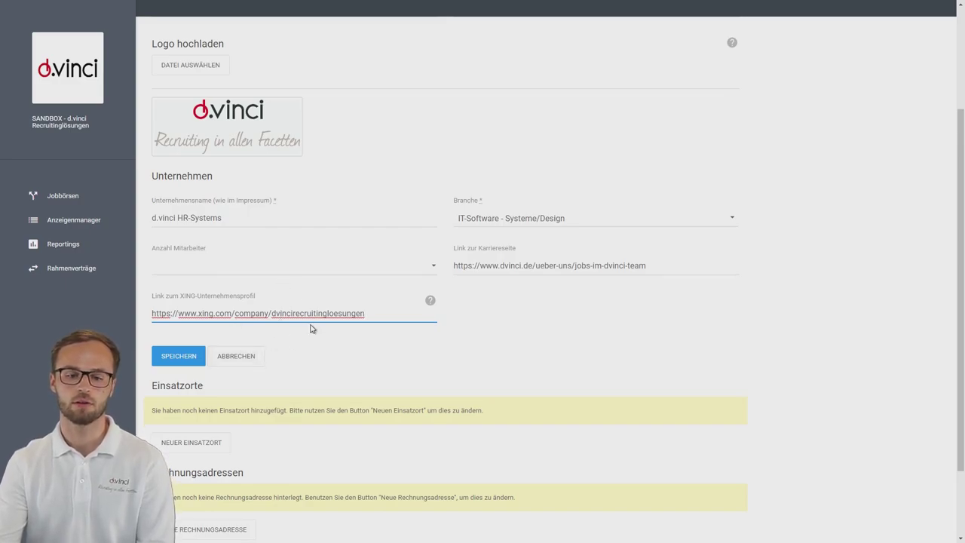
left_click(189, 361)
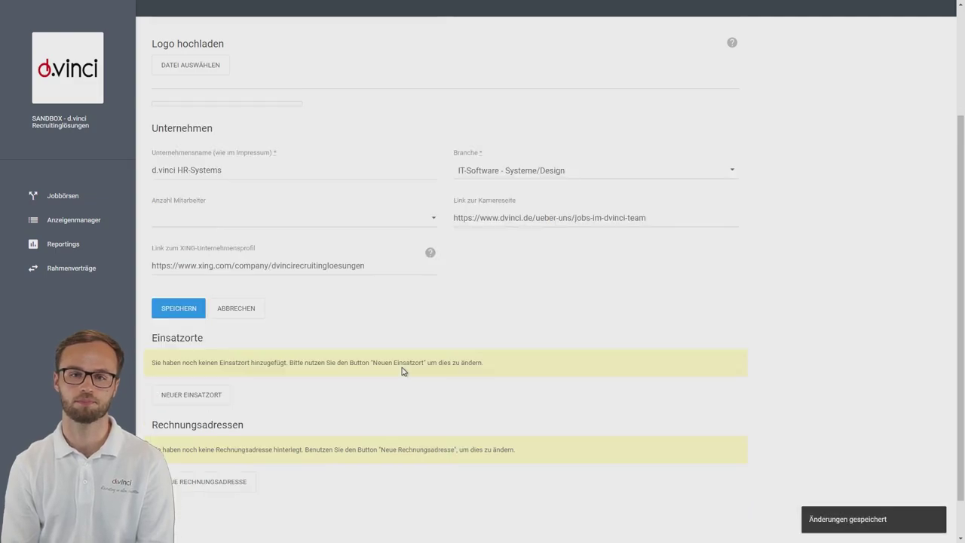
scroll(402, 370, "down", 1)
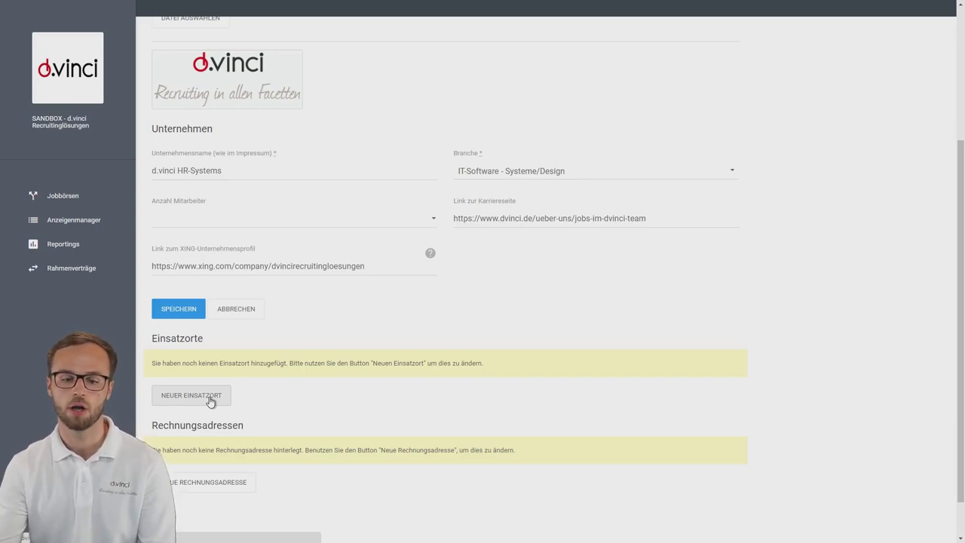
Add work location 'Hamburg' at Nagelsweg 37, 20097 Hamburg.
left_click(210, 399)
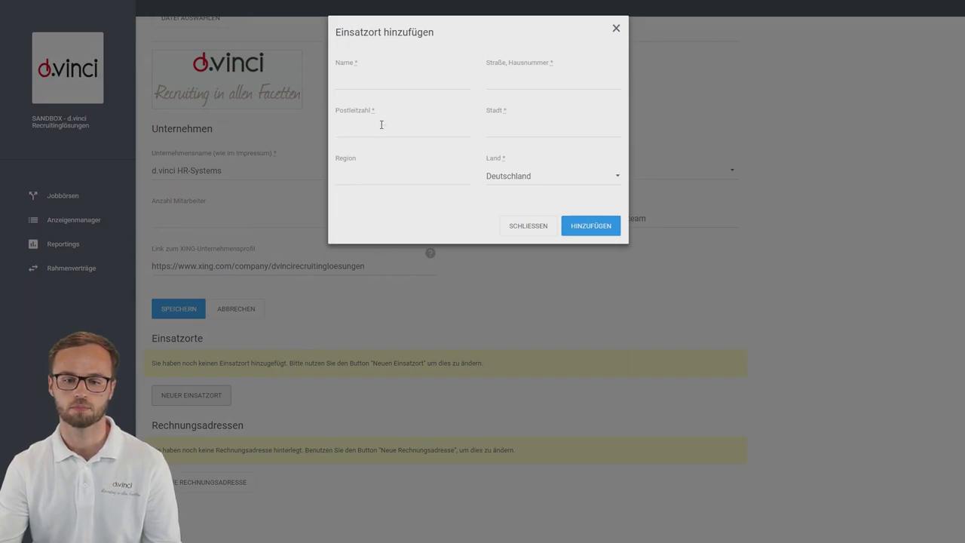
left_click(385, 81)
type("Hamburg")
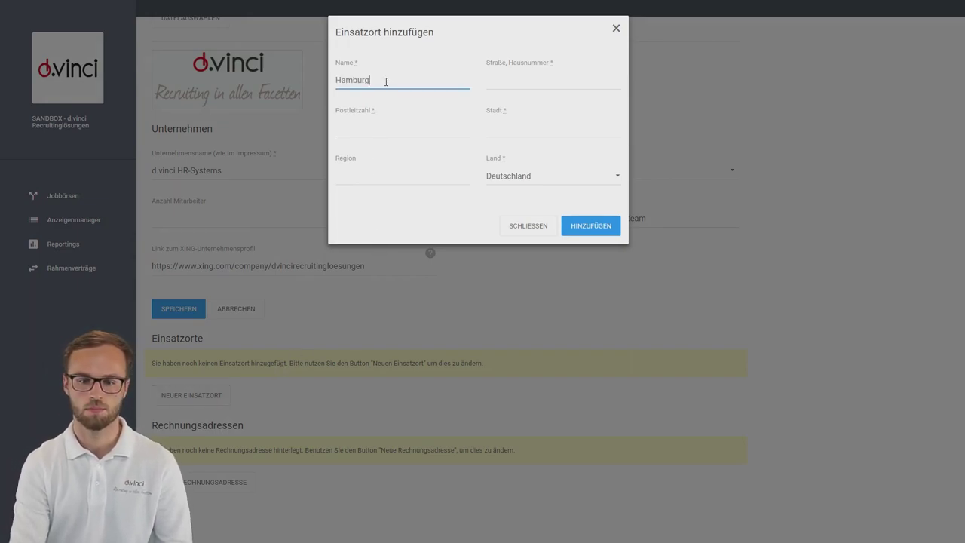
left_click(493, 76)
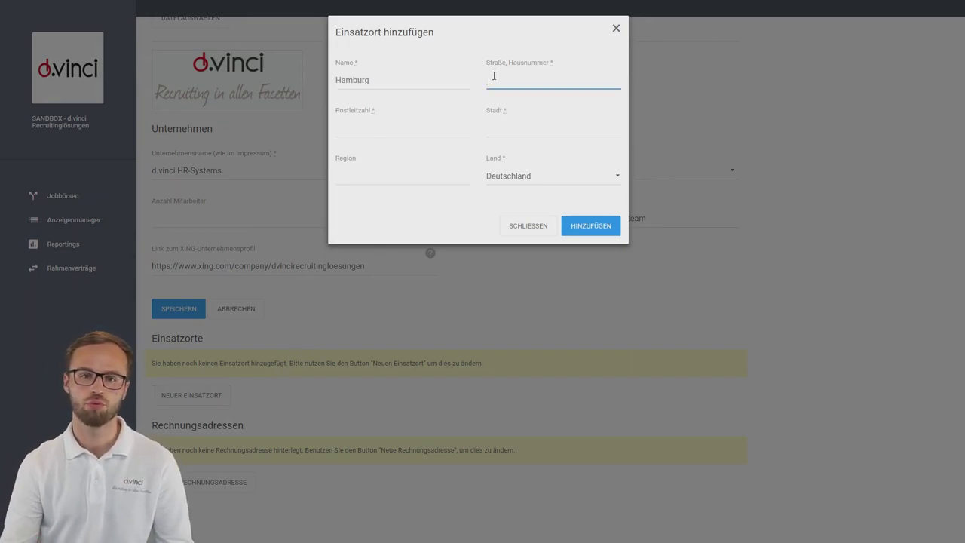
type("Nagelsweg ")
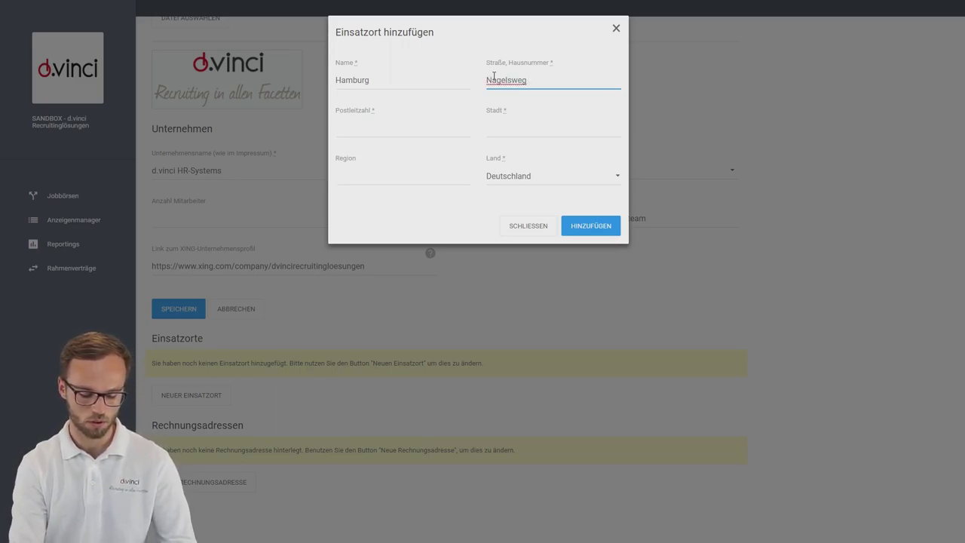
type("37")
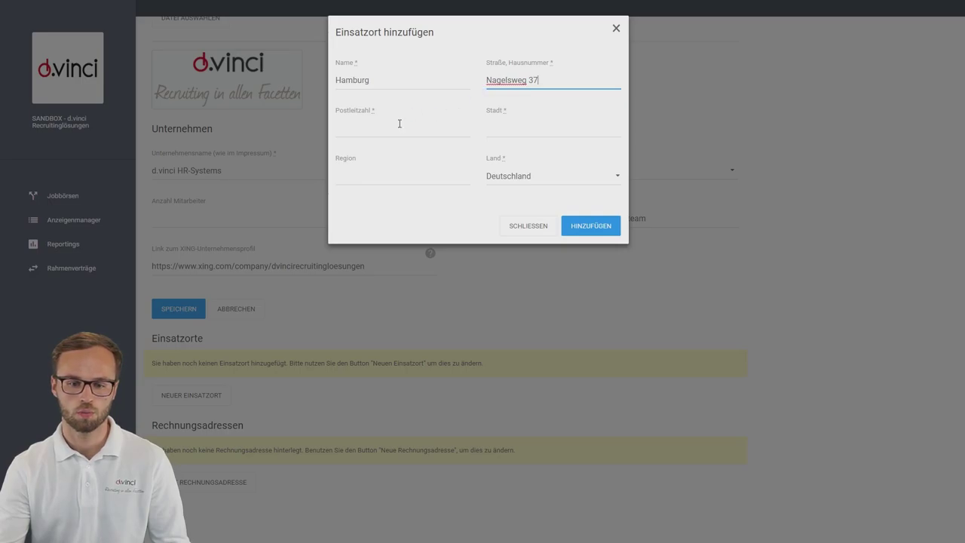
left_click(399, 124)
type("200097")
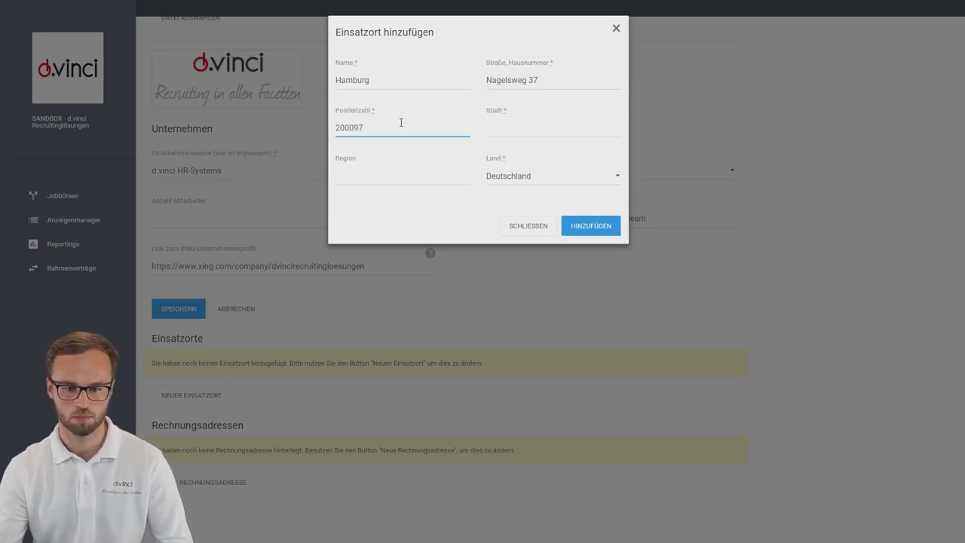
key("BackSpace")
type("97")
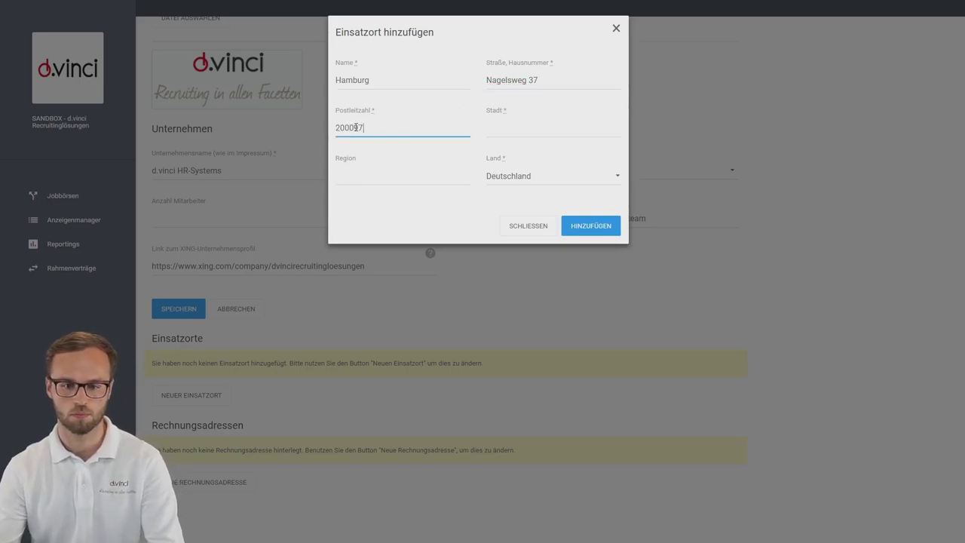
left_click(519, 129)
type("H")
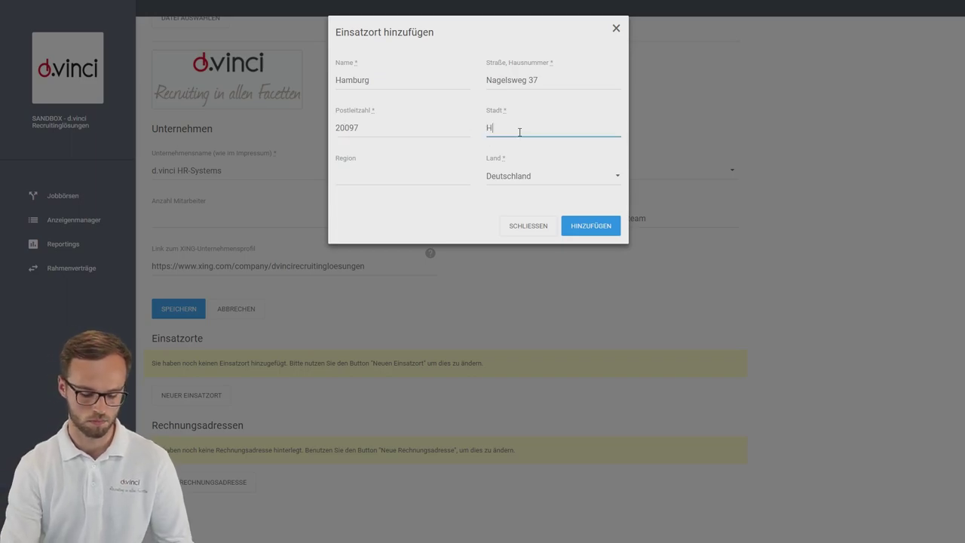
type("amburg")
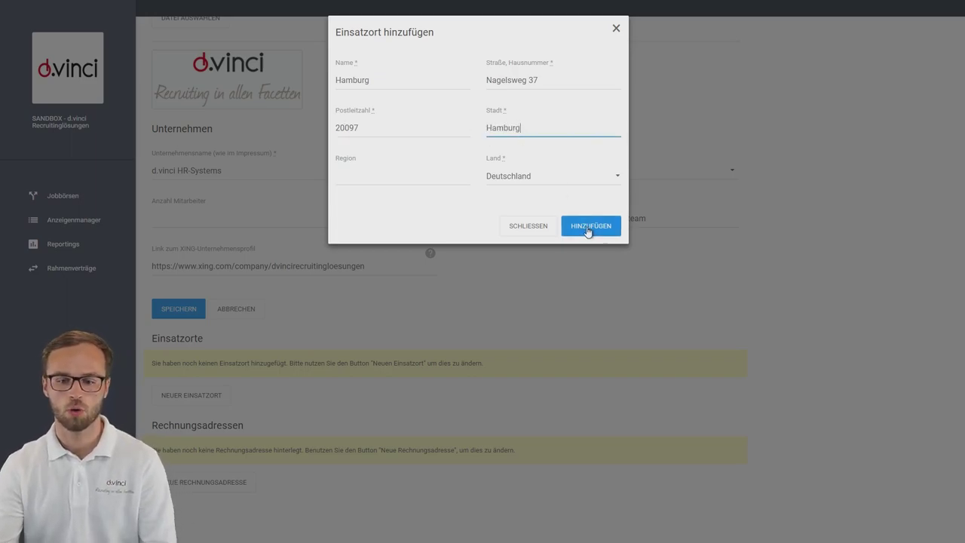
left_click(586, 228)
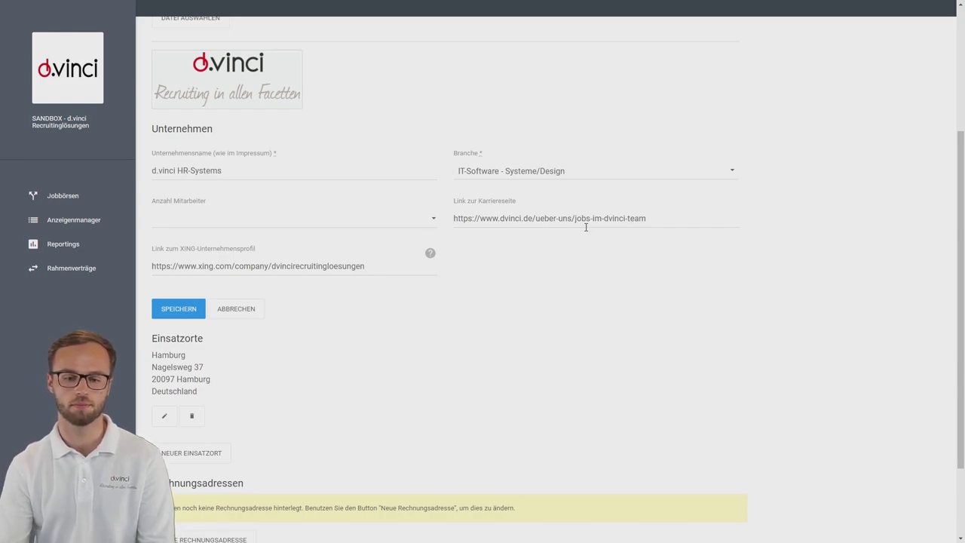
scroll(582, 292, "down", 3)
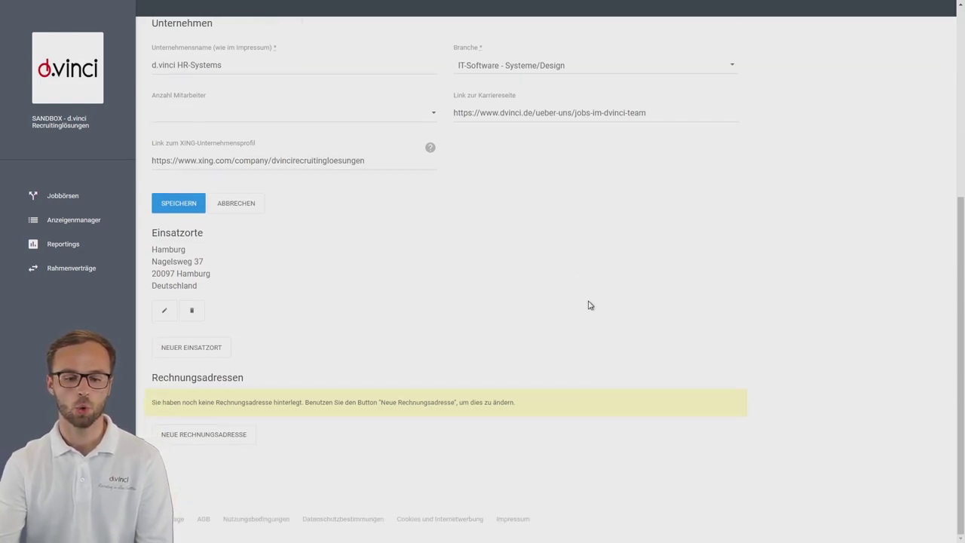
left_click(234, 440)
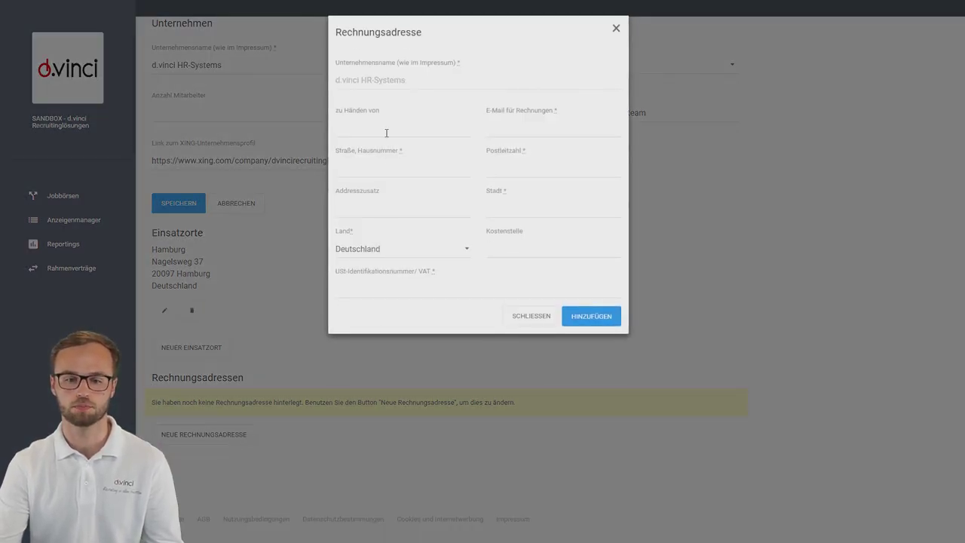
Enter the invoice contact person's name and their e-mail address.
left_click(387, 130)
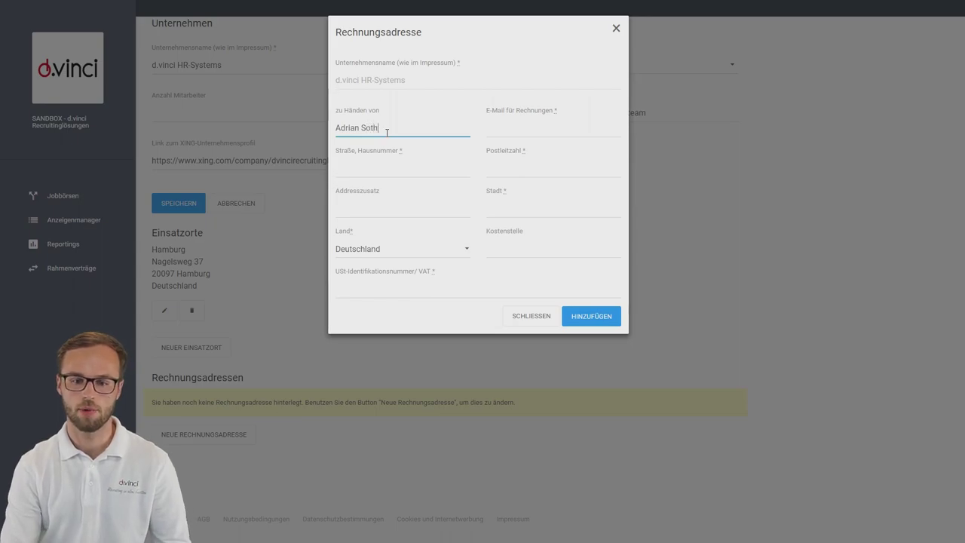
key("Tab")
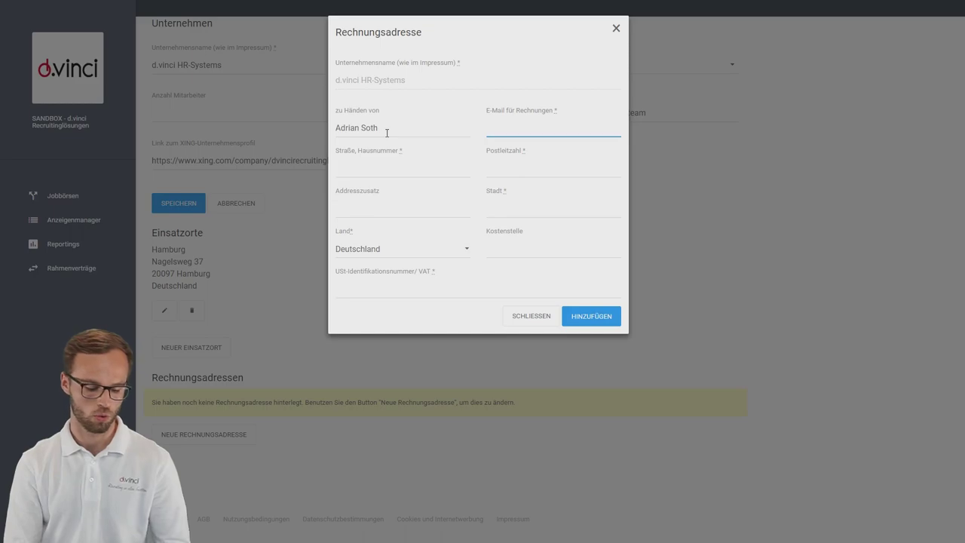
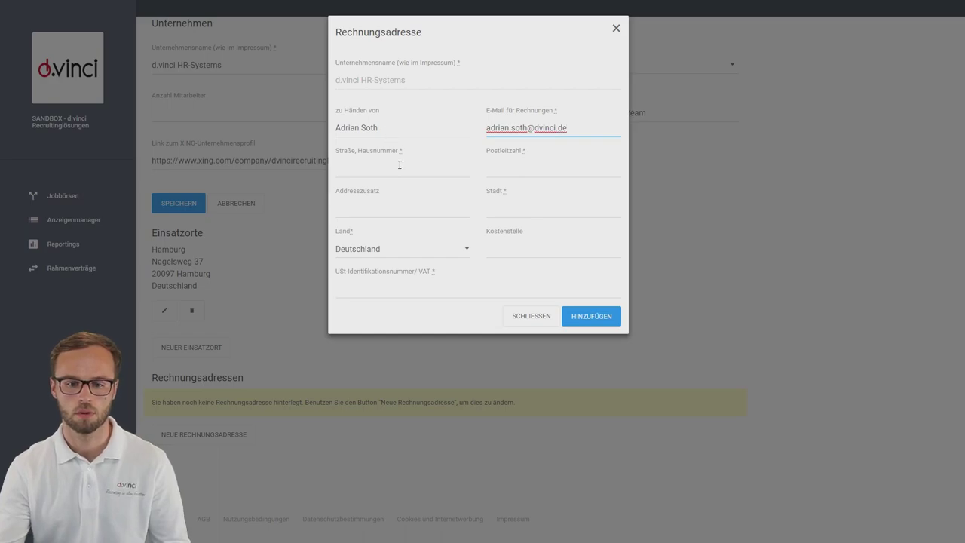
left_click(400, 165)
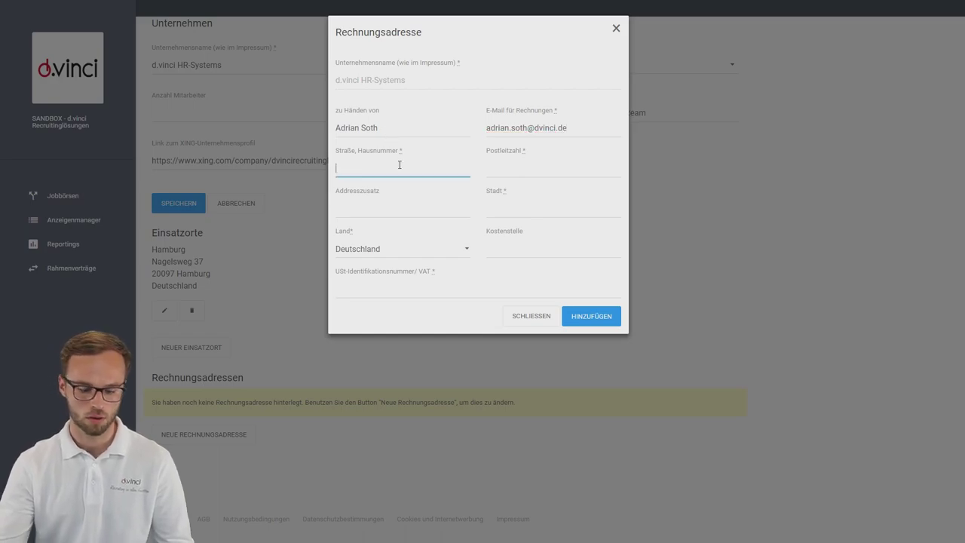
type("Nagelsweg")
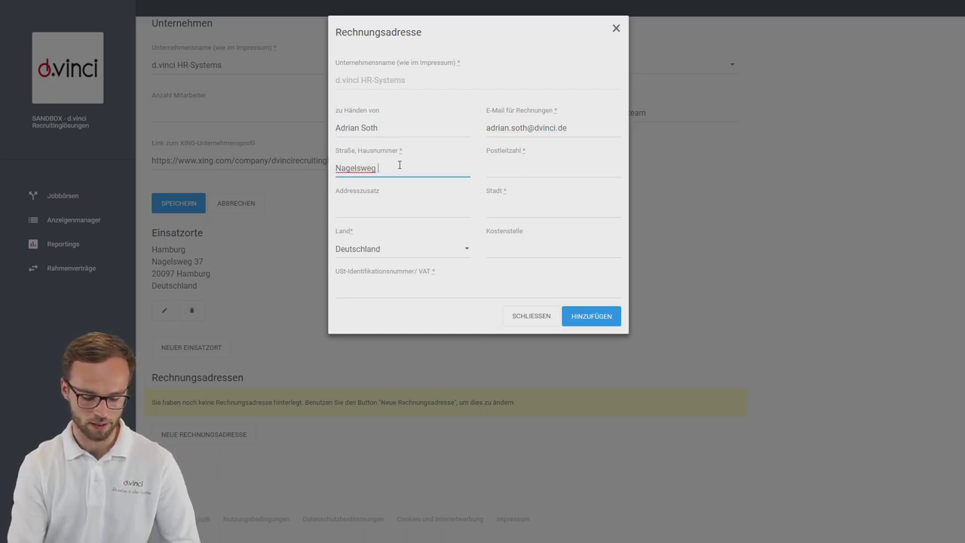
type(" 37")
key("Tab")
type("20")
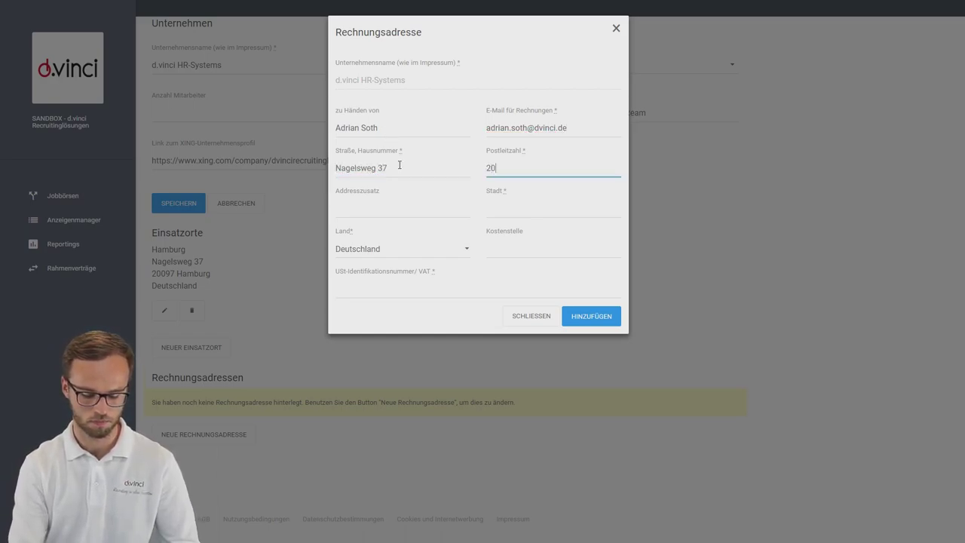
type("097")
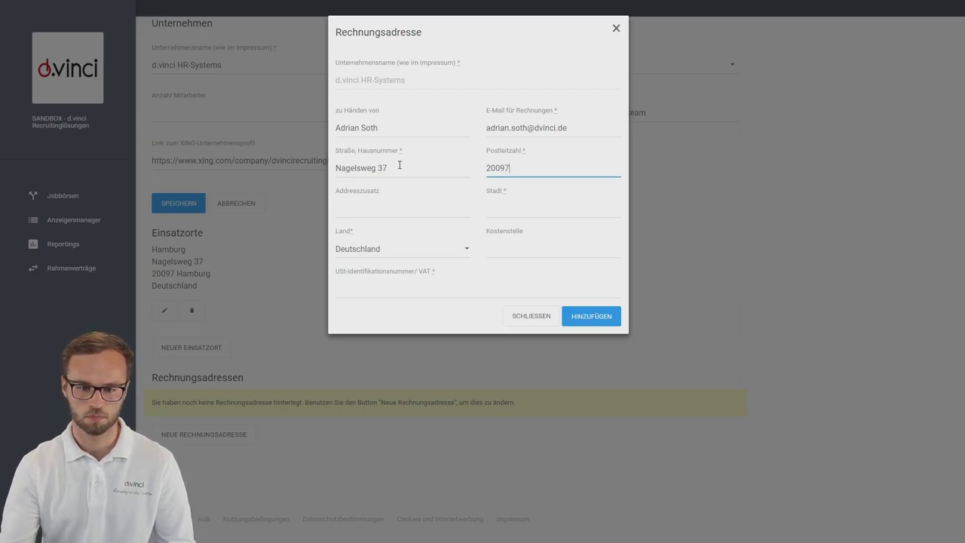
left_click(495, 202)
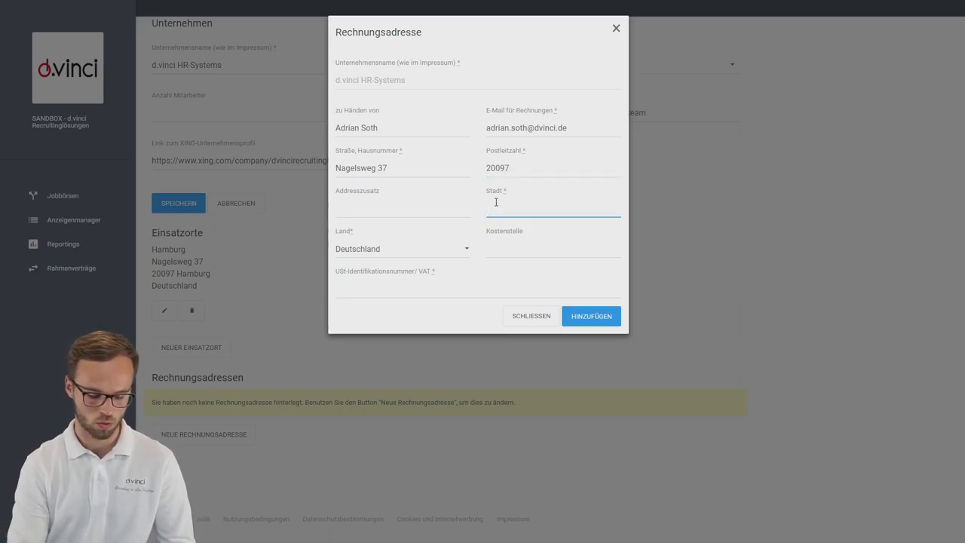
type("Hamburg")
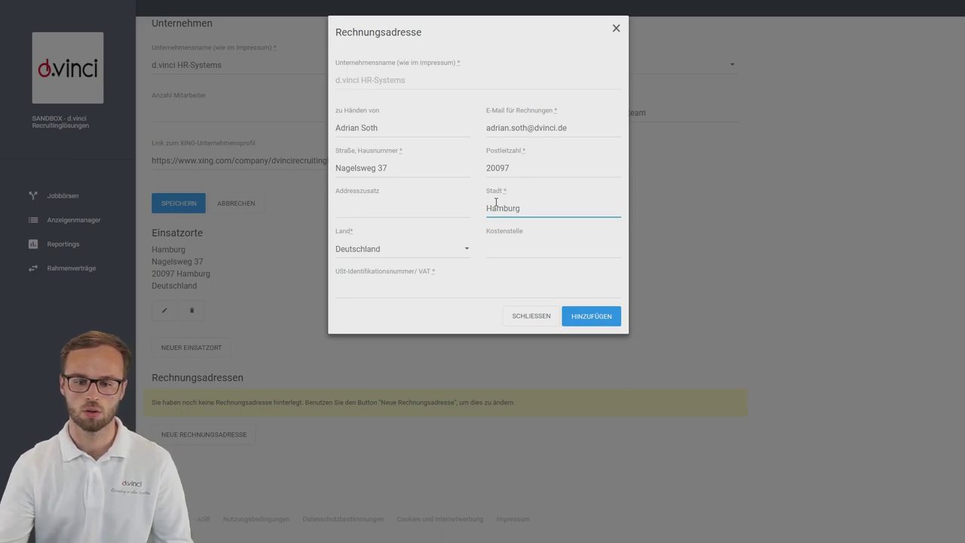
left_click(520, 241)
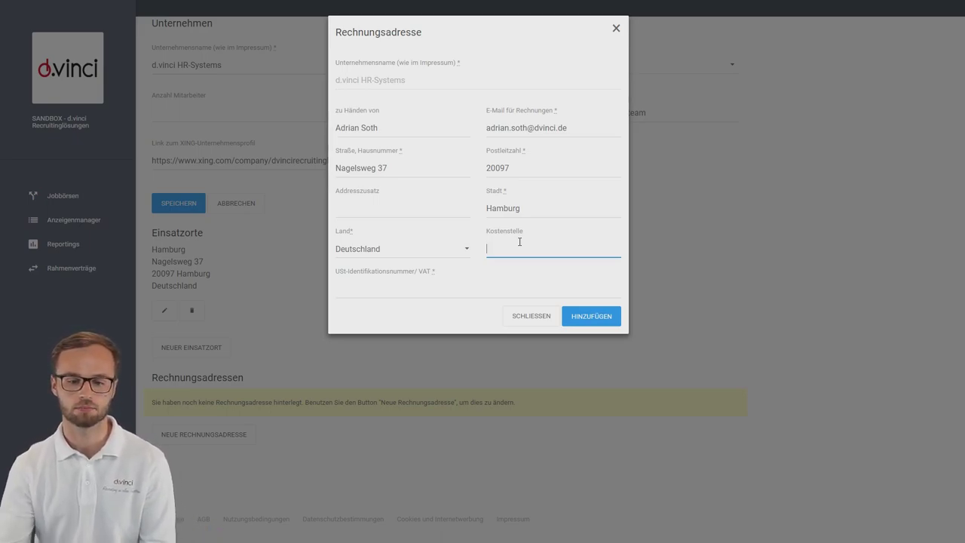
left_click(476, 293)
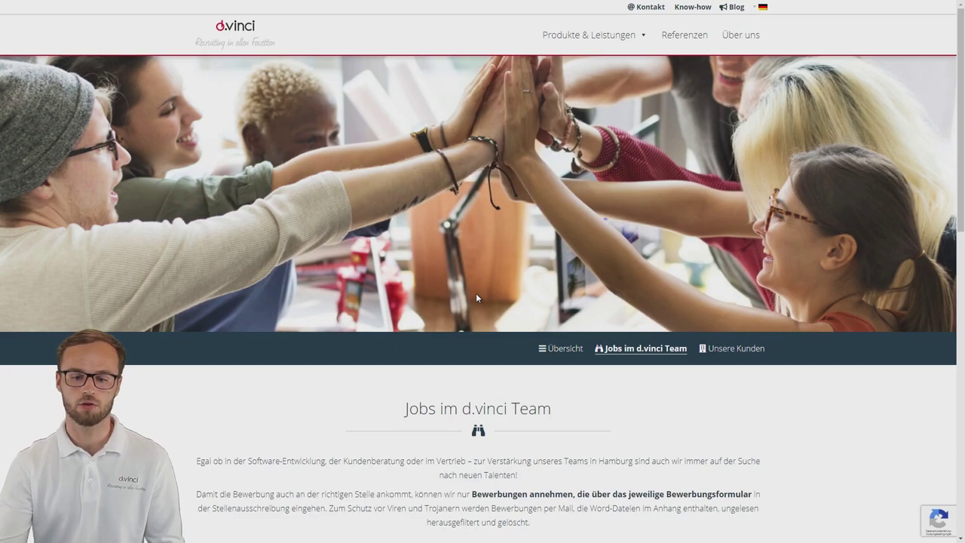
scroll(571, 299, "down", 10)
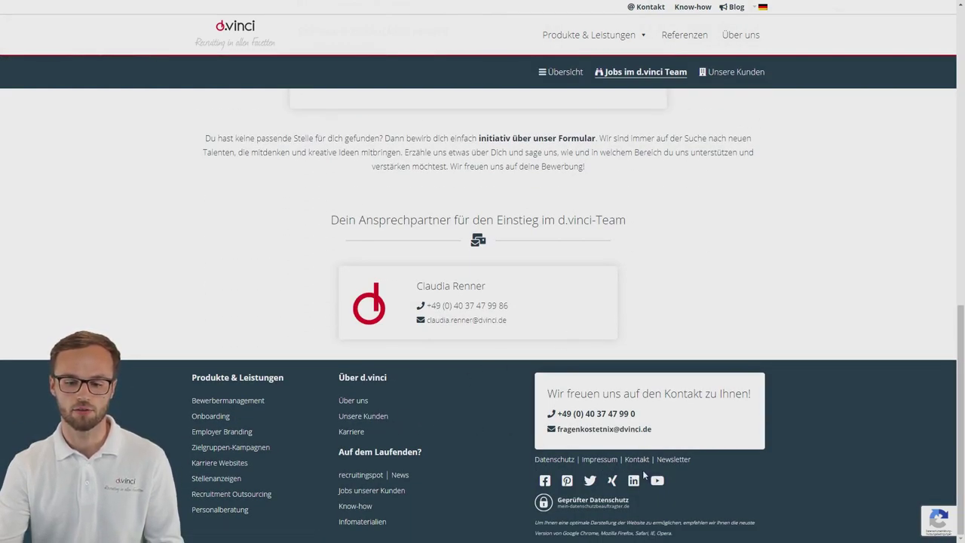
left_click(600, 459)
scroll(631, 405, "down", 5)
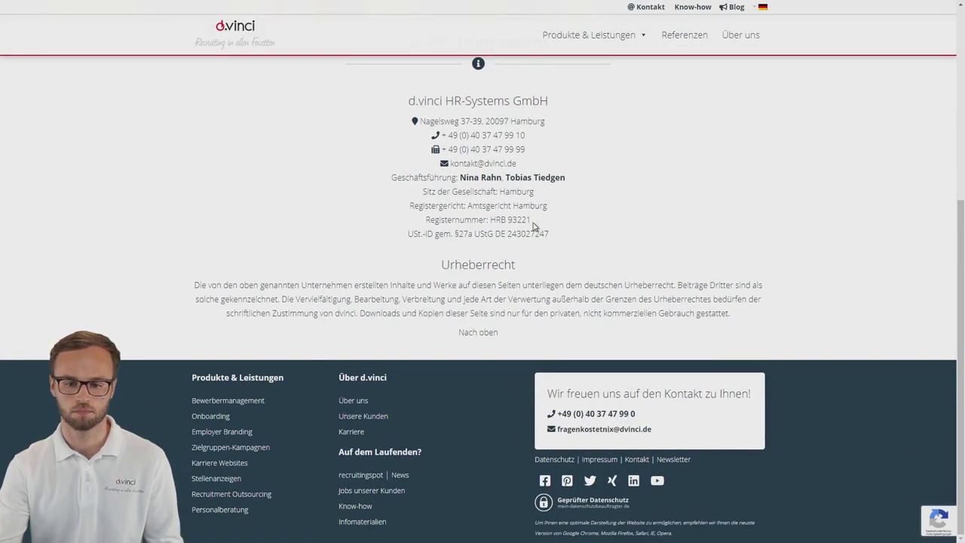
left_click_drag(553, 234, 494, 233)
key("ctrl+c")
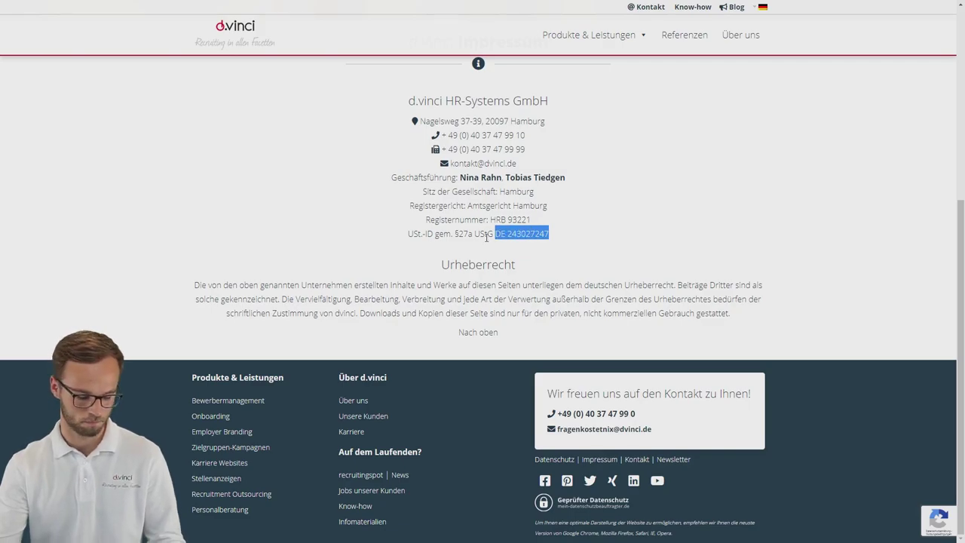
key("alt+Left")
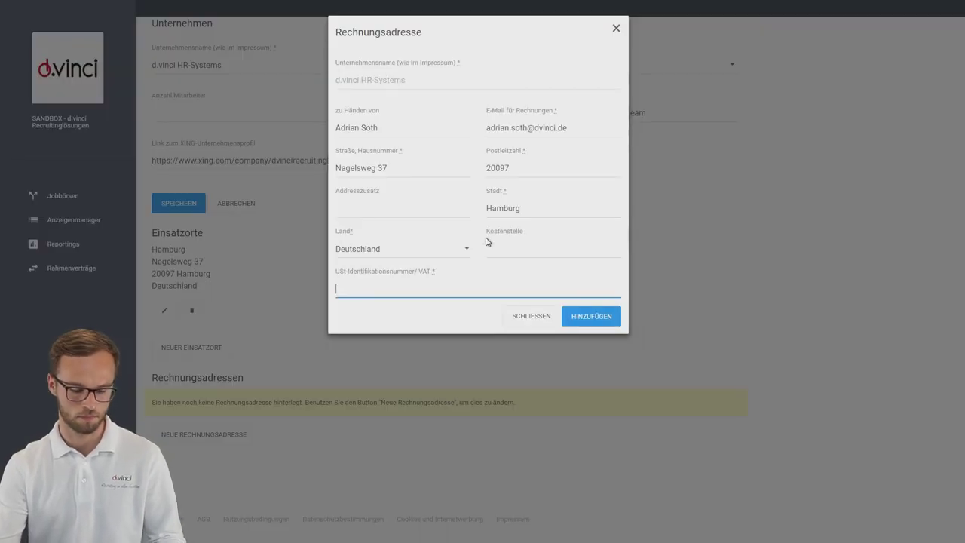
key("ctrl+v")
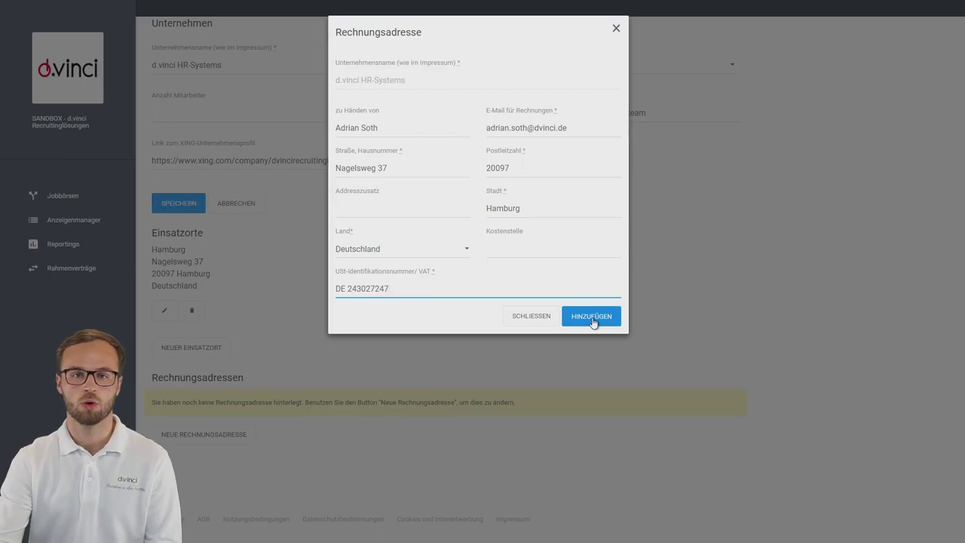
left_click(593, 320)
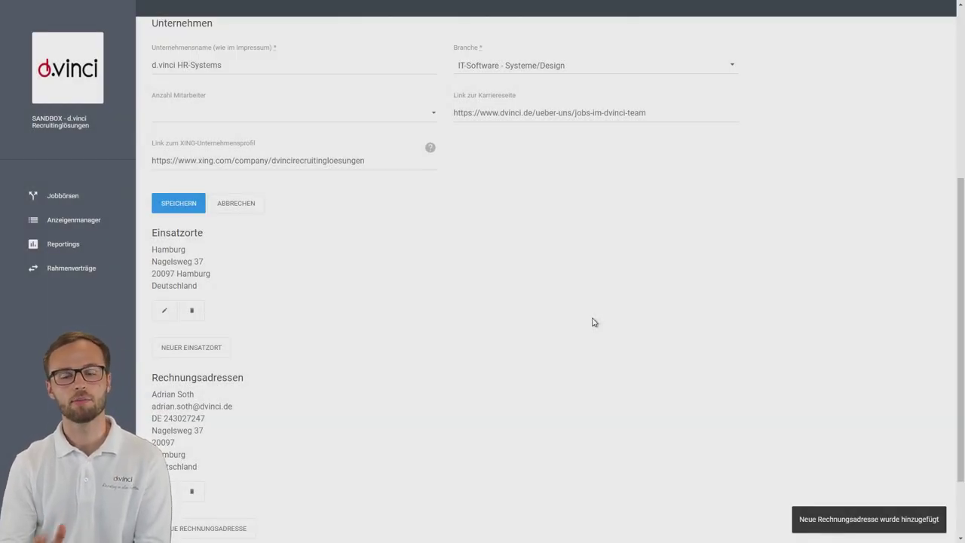
scroll(593, 322, "up", 4)
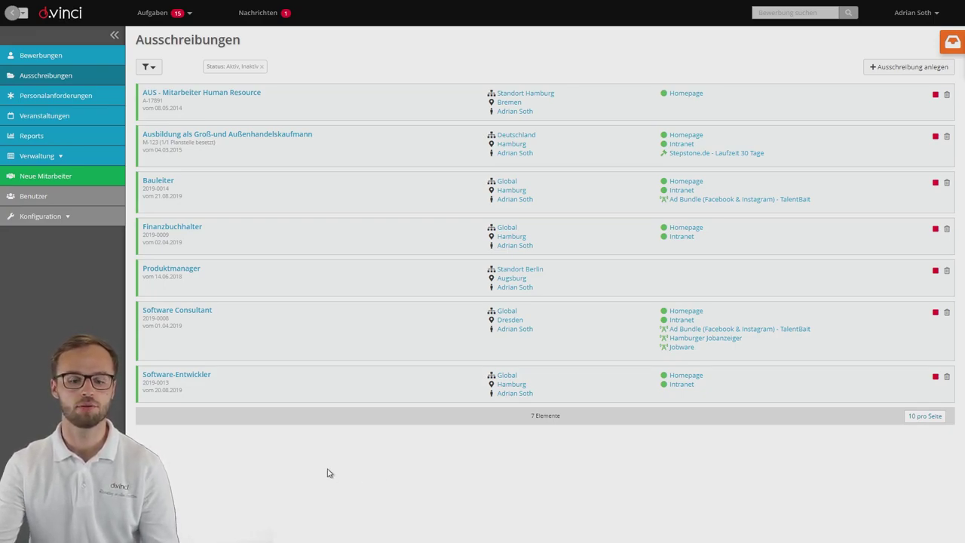
Open the Software-Entwickler m/w/d publication and choose 'Über Multiposting schalten' from its gear menu.
left_click(209, 379)
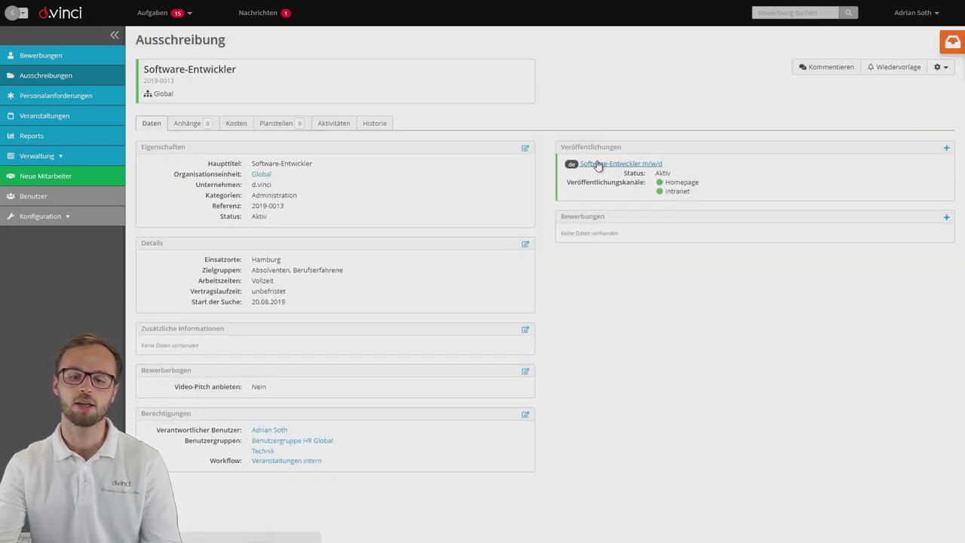
left_click(599, 165)
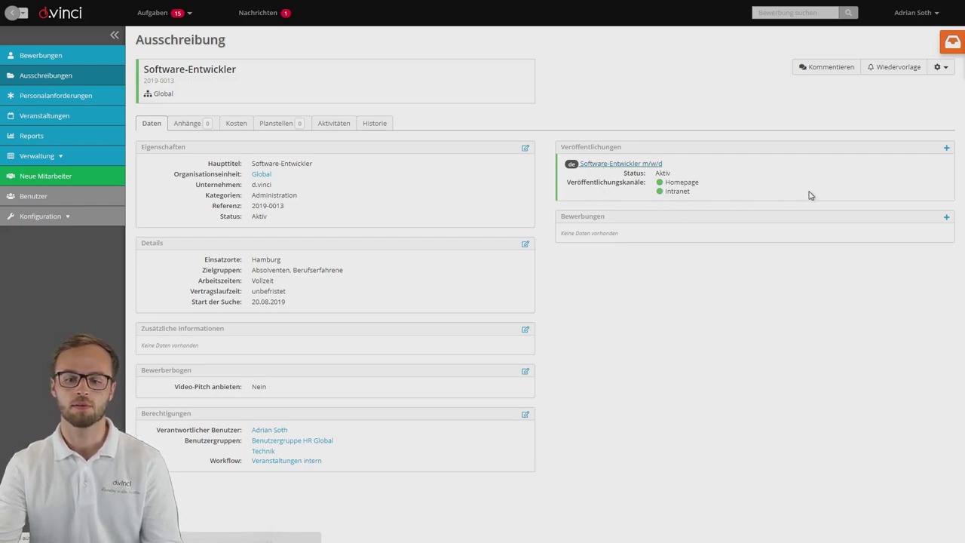
left_click(932, 68)
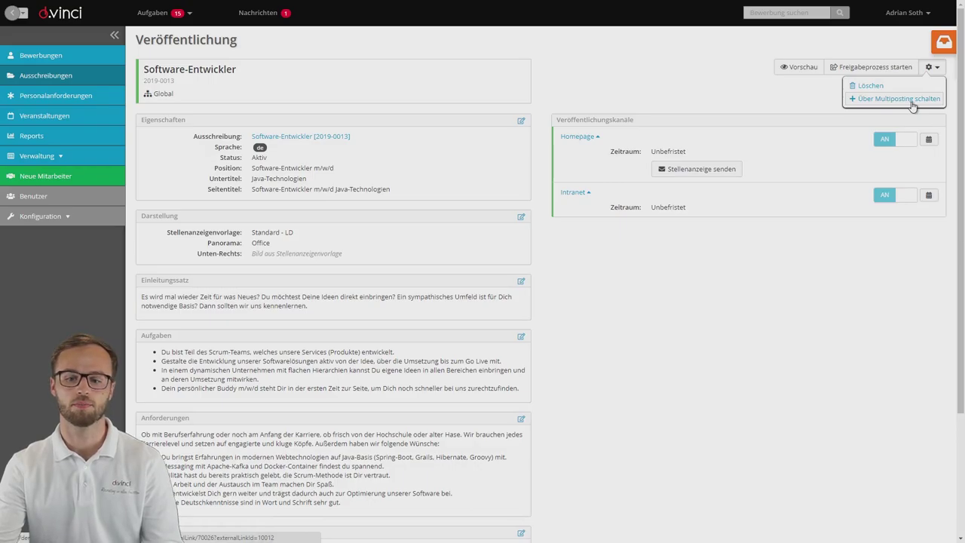
left_click(897, 99)
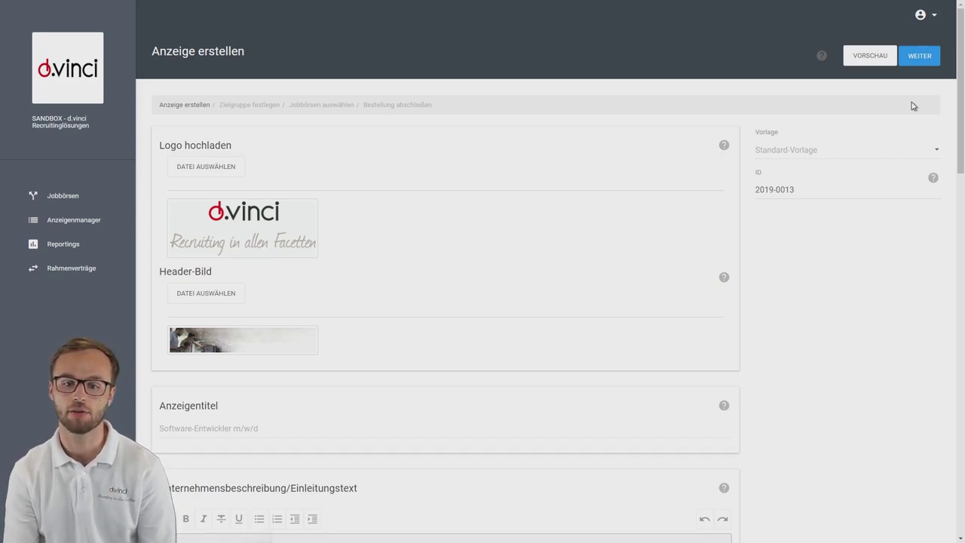
Choose Hamburg as the Einsatzort in the Anzeige erstellen form and continue with WEITER.
scroll(819, 298, "down", 3)
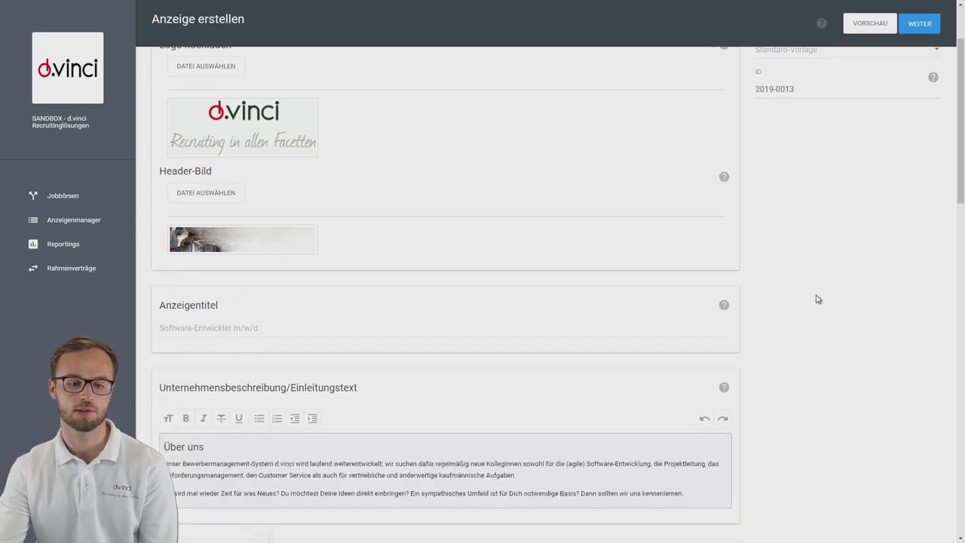
scroll(818, 299, "down", 4)
scroll(817, 299, "down", 3)
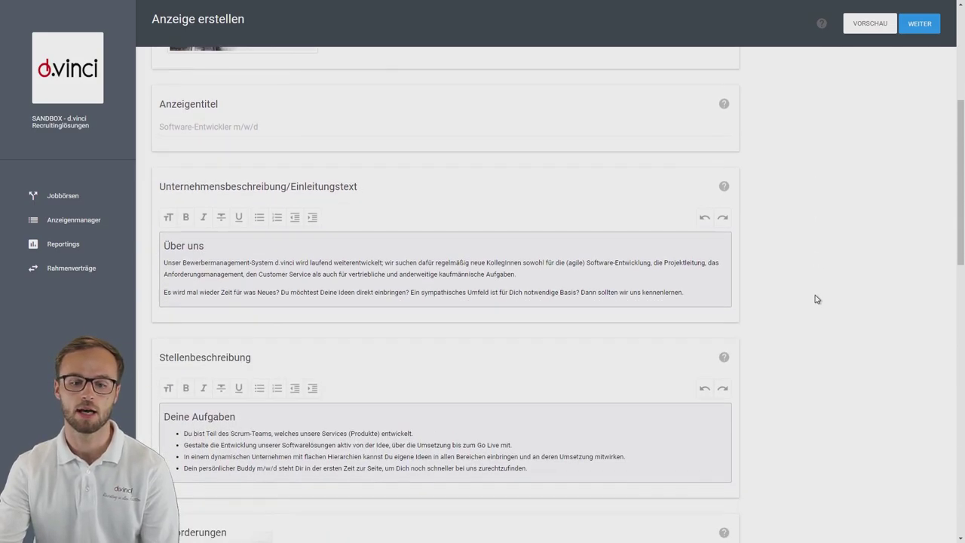
scroll(817, 299, "down", 4)
scroll(815, 296, "down", 3)
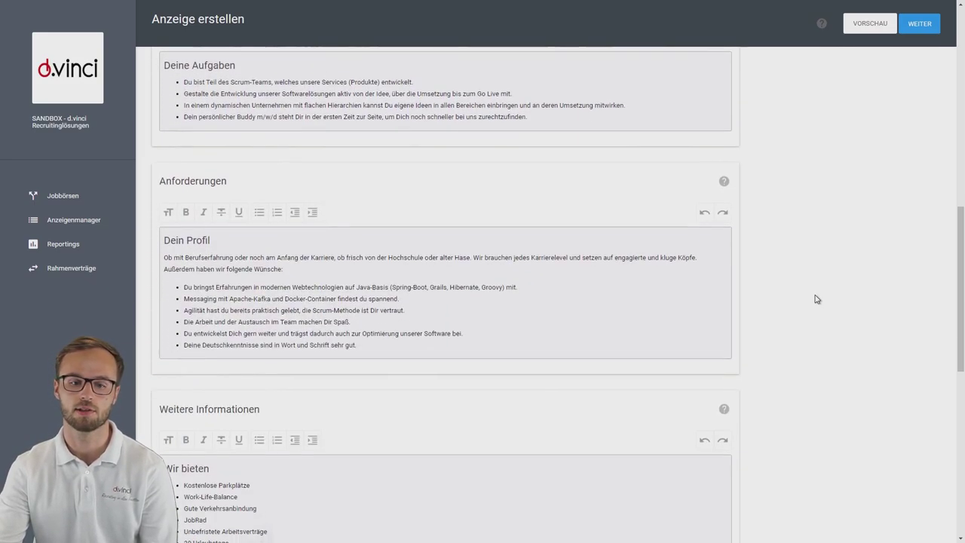
scroll(816, 296, "down", 4)
scroll(814, 298, "down", 4)
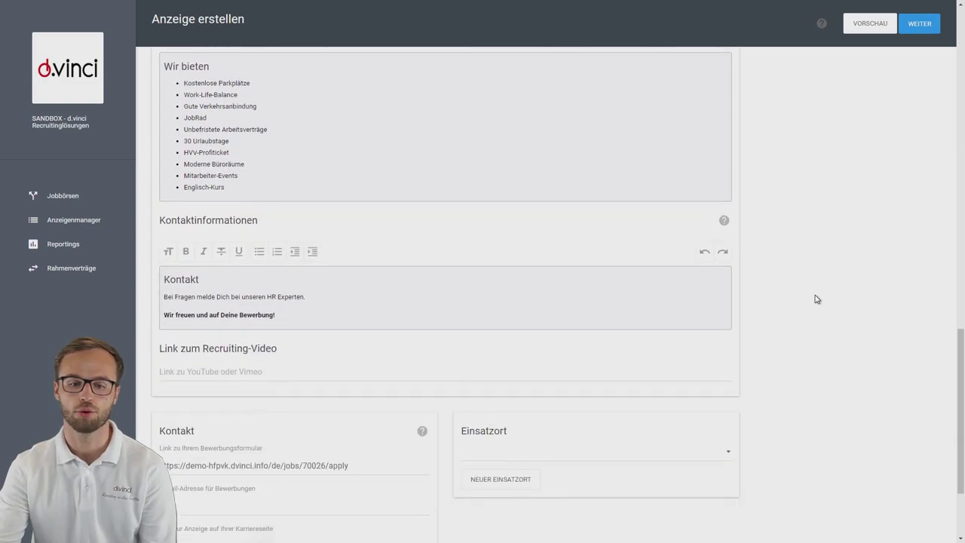
scroll(814, 298, "down", 2)
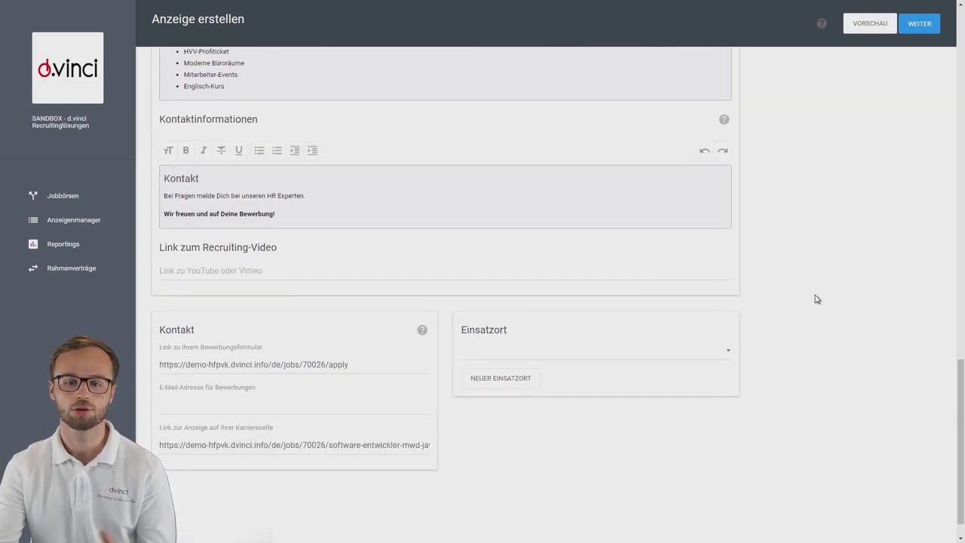
left_click(695, 352)
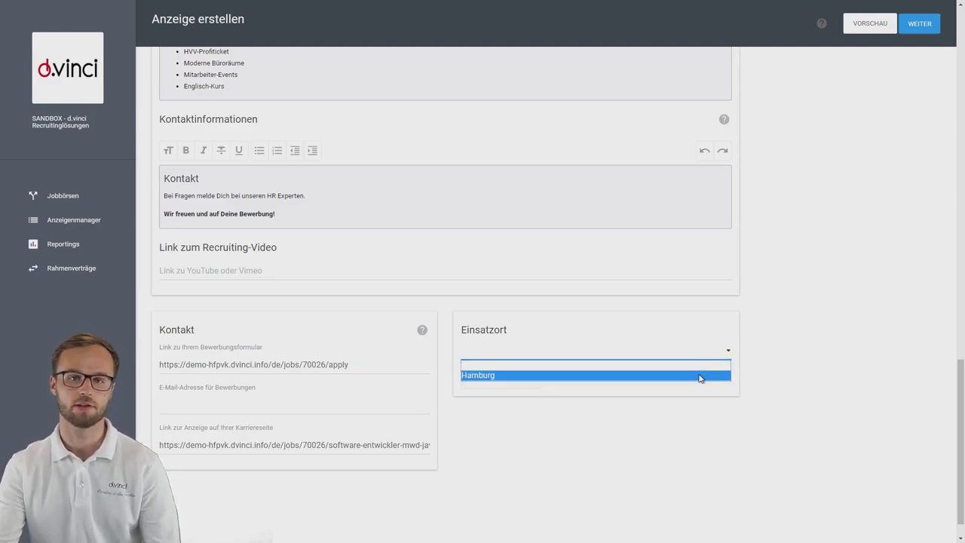
left_click(699, 375)
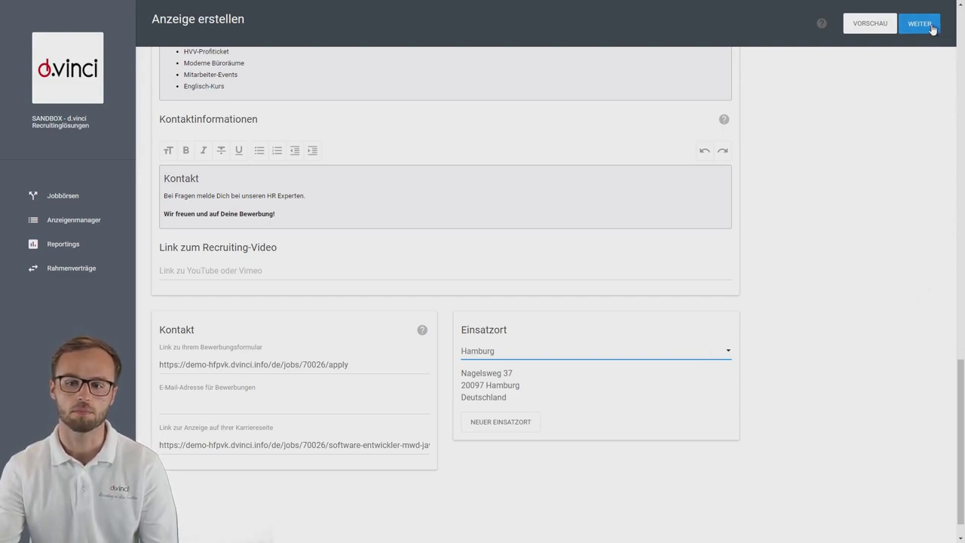
left_click(932, 28)
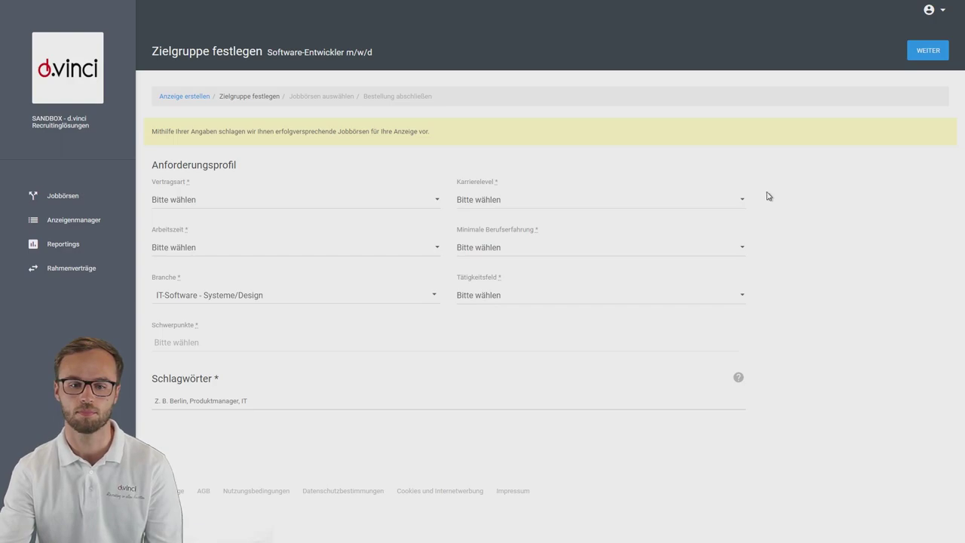
Set Festanstellung, Berufserfahren, Teilzeit and 1 bis 2 Jahre experience in the target-group profile.
left_click(280, 205)
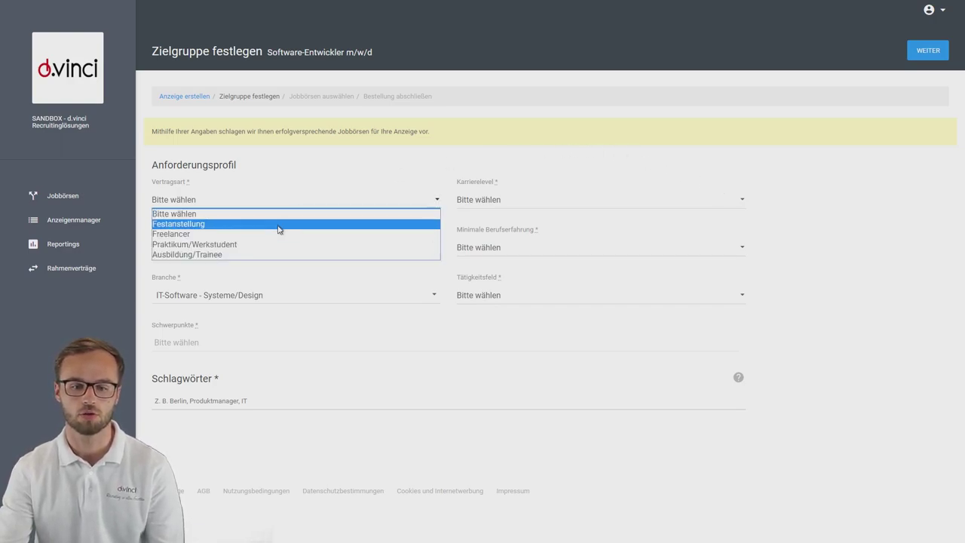
left_click(279, 225)
left_click(511, 202)
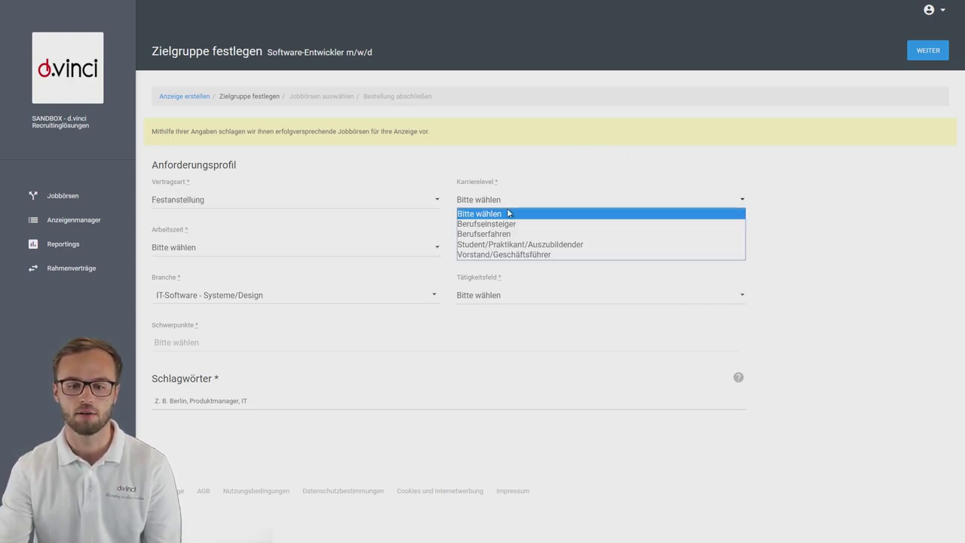
left_click(510, 234)
left_click(329, 252)
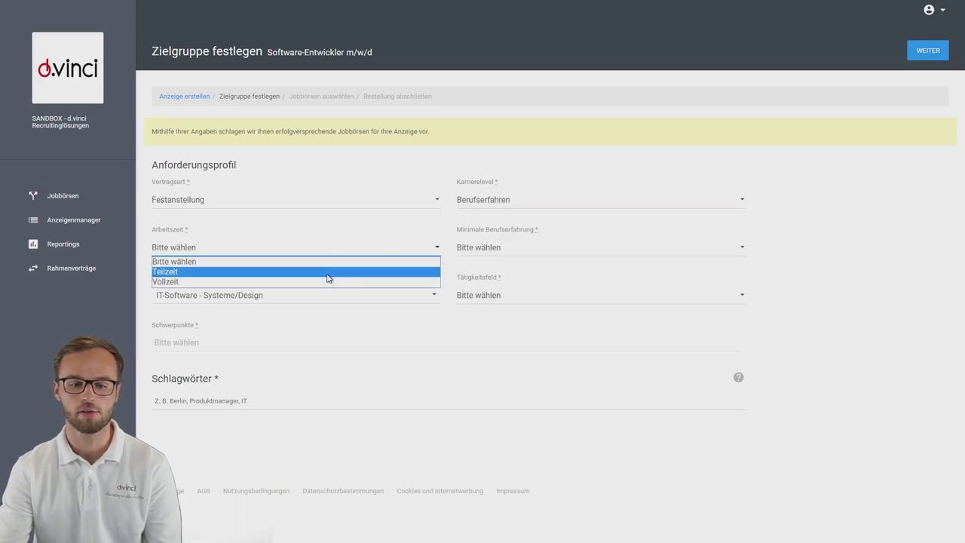
left_click(329, 279)
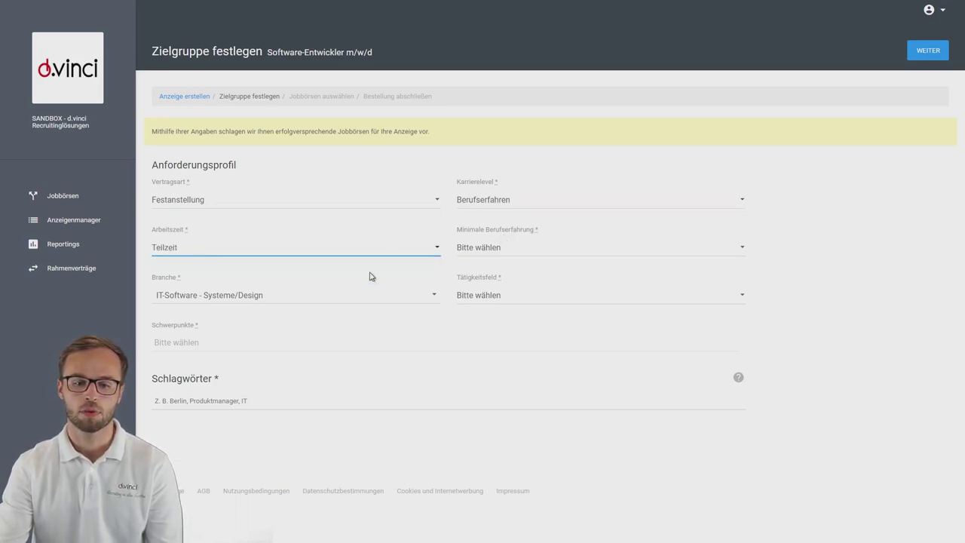
left_click(551, 252)
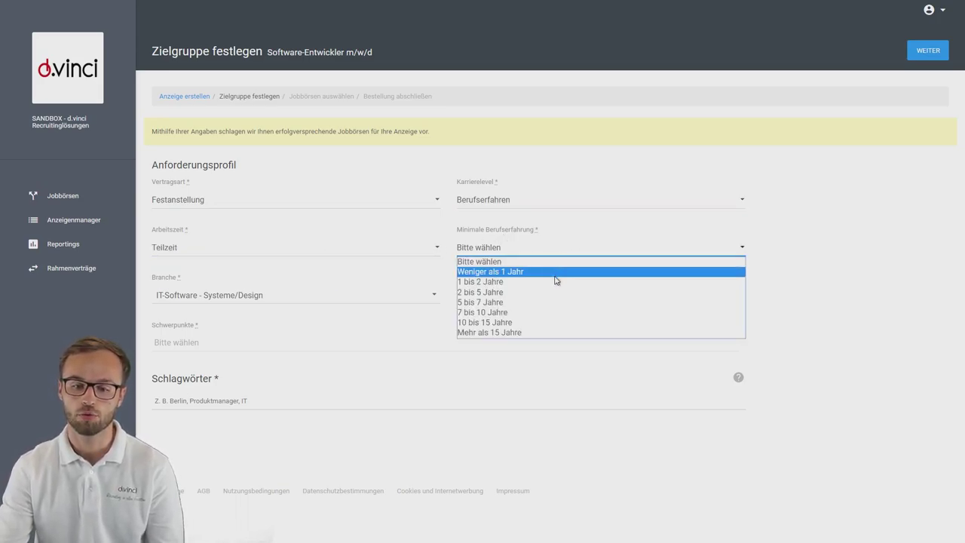
left_click(555, 282)
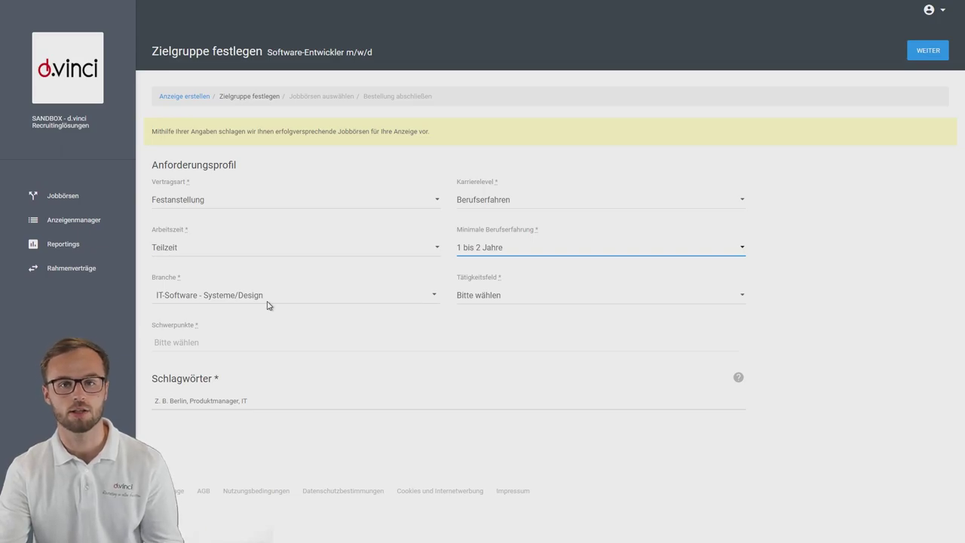
Set Tätigkeitsfeld to IT/Informationstechnologie with focuses IT-Projektmanagement and Computer-/Netzwerksicherheit.
left_click(497, 299)
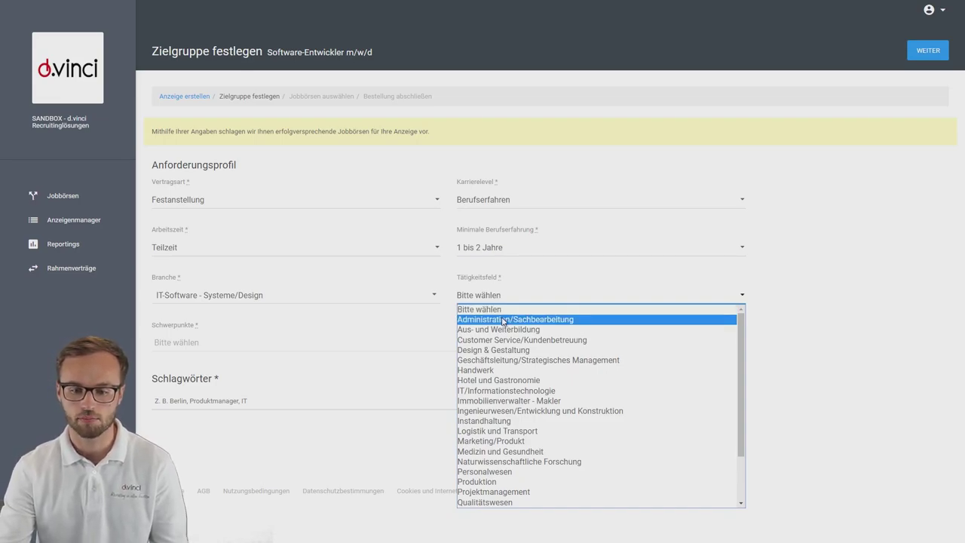
left_click(514, 390)
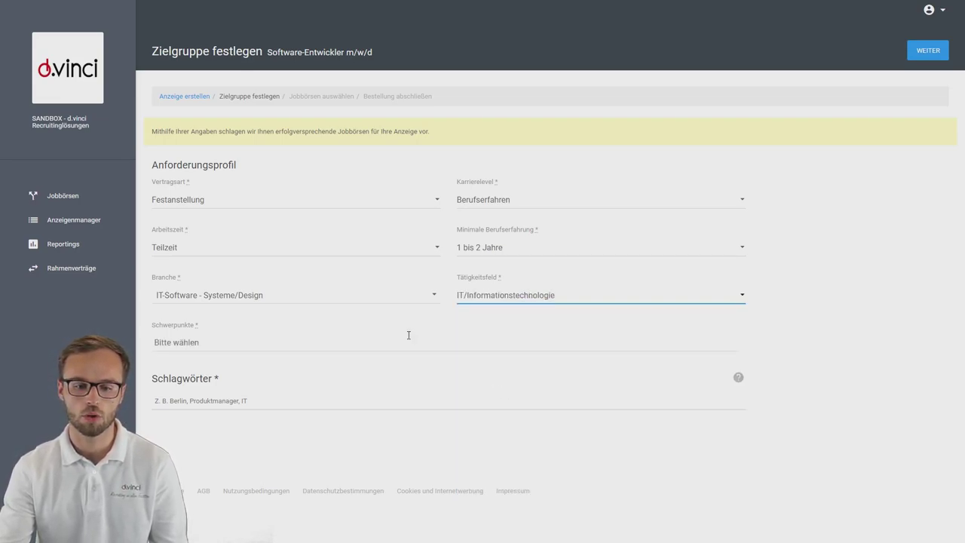
left_click(350, 346)
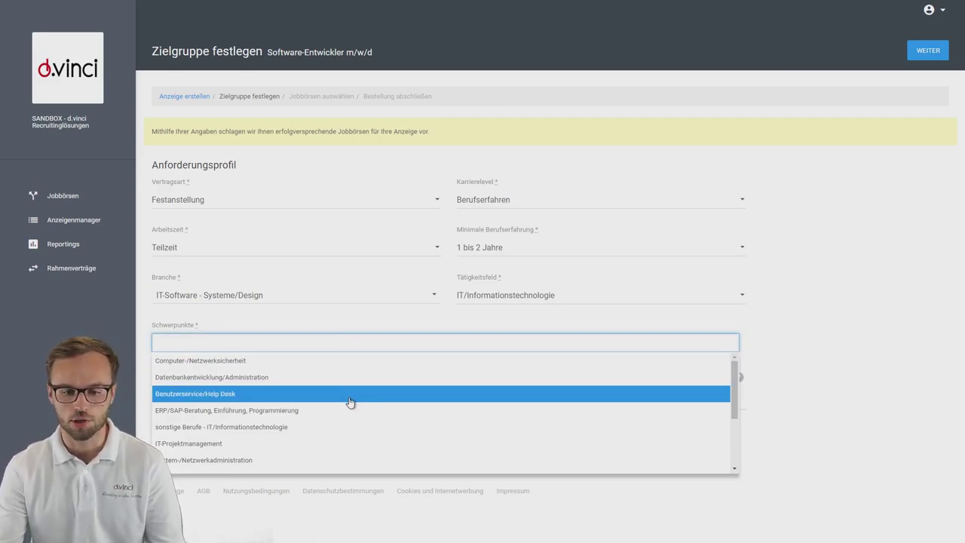
left_click(347, 443)
left_click(307, 340)
left_click(310, 368)
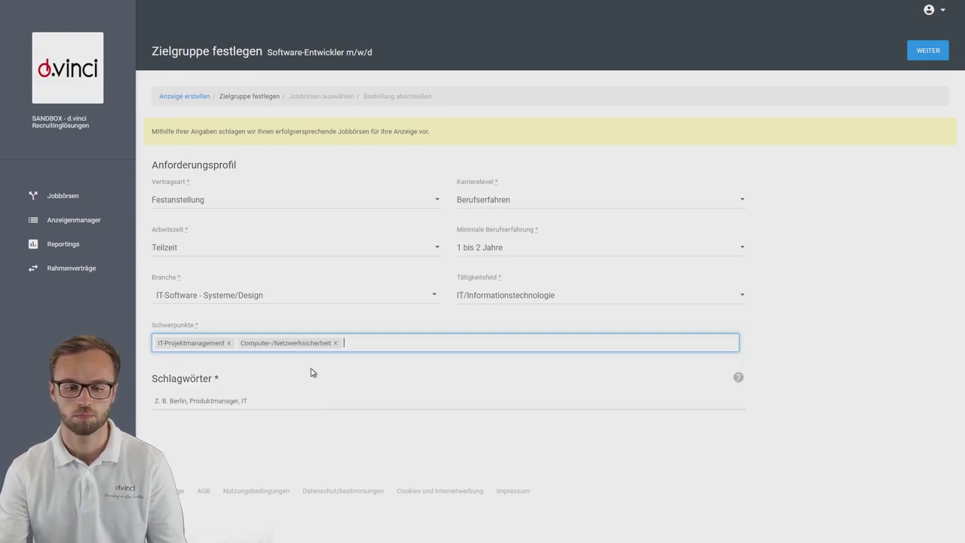
left_click(328, 402)
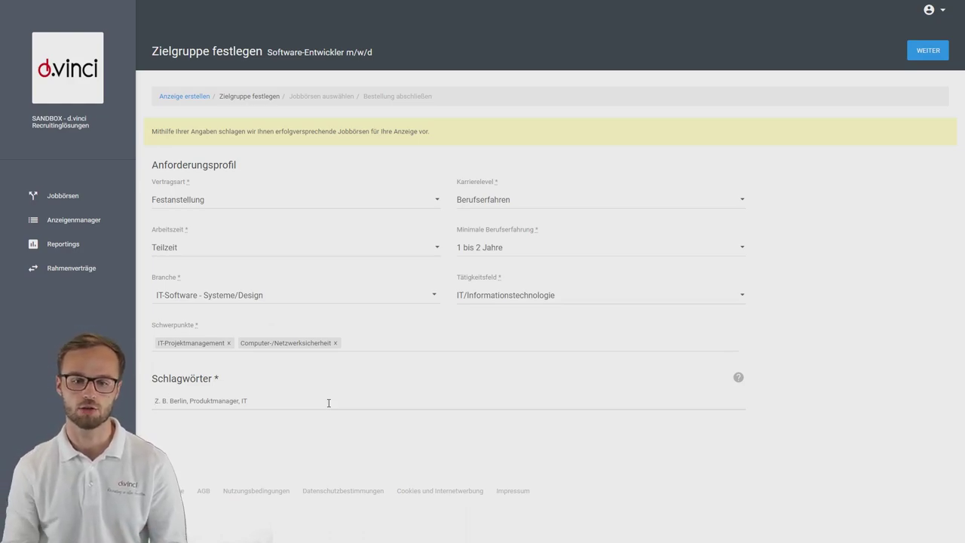
Add Schlagwörter Software-Entwickler and Hamburg, then continue to job board selection.
type("Software")
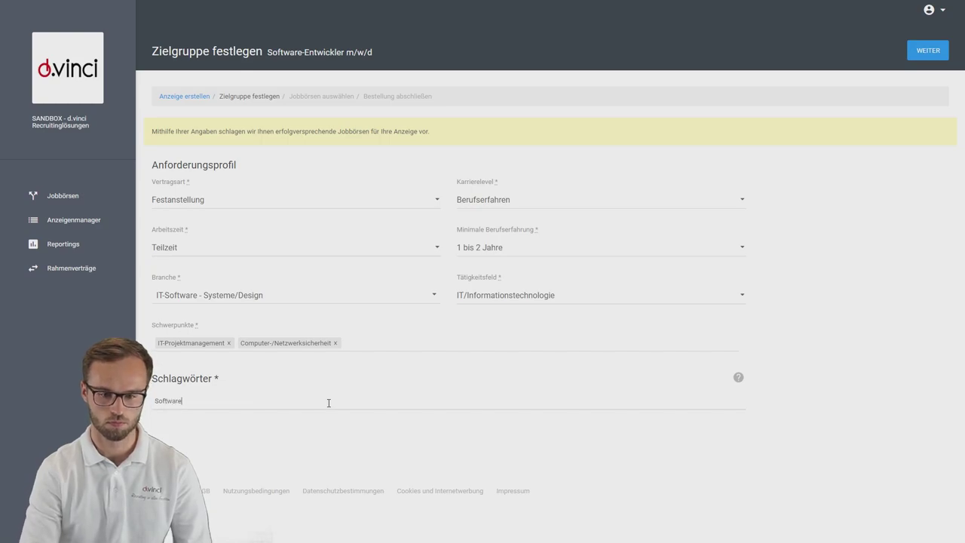
type("-Entwickler")
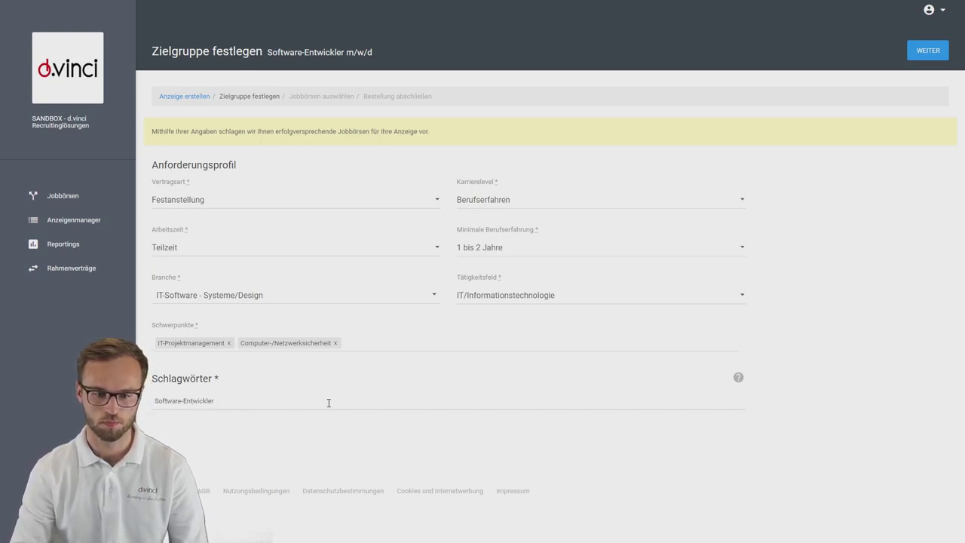
key("Return")
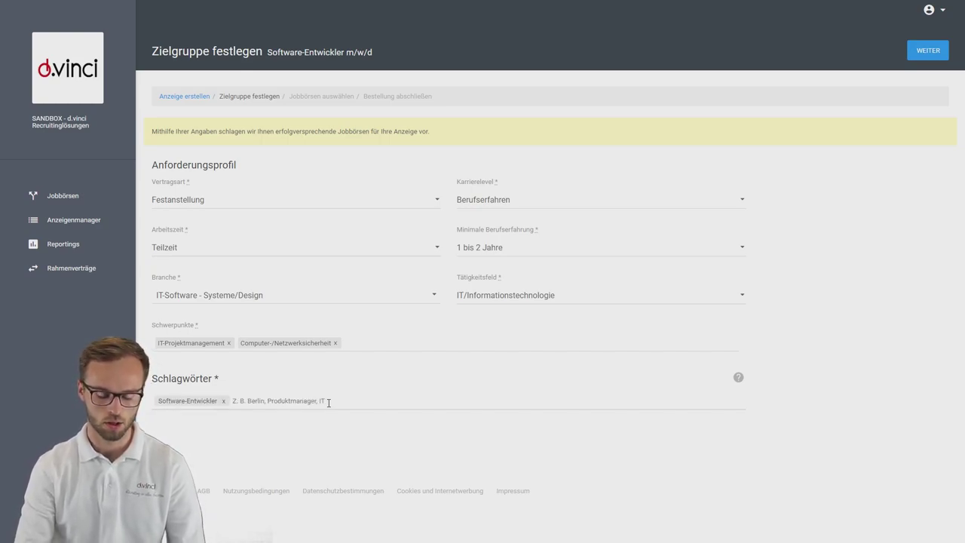
type("Hamburg")
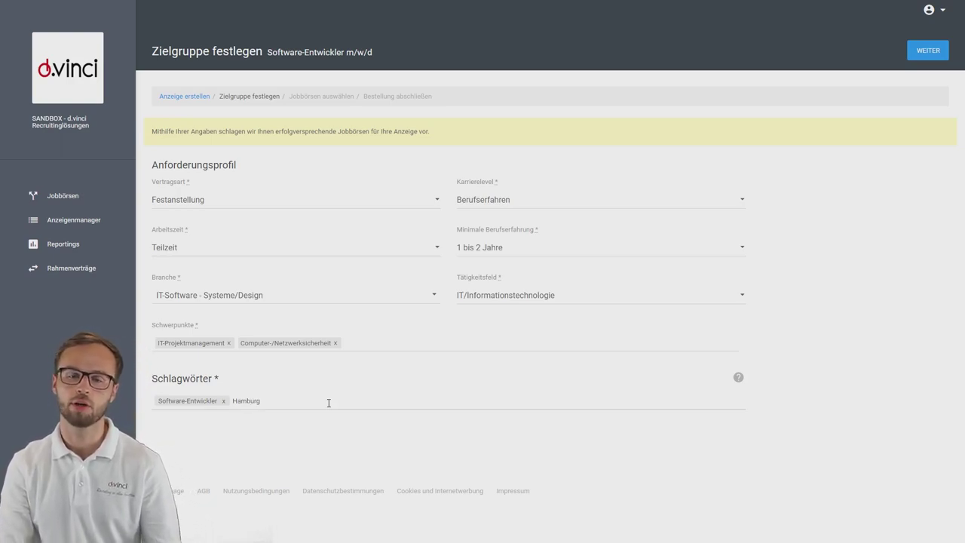
key("Return")
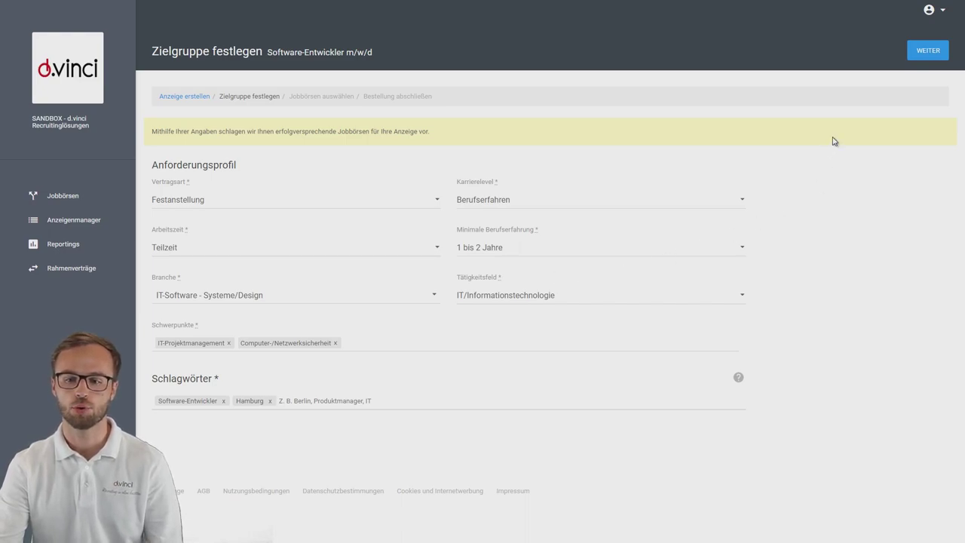
left_click(920, 58)
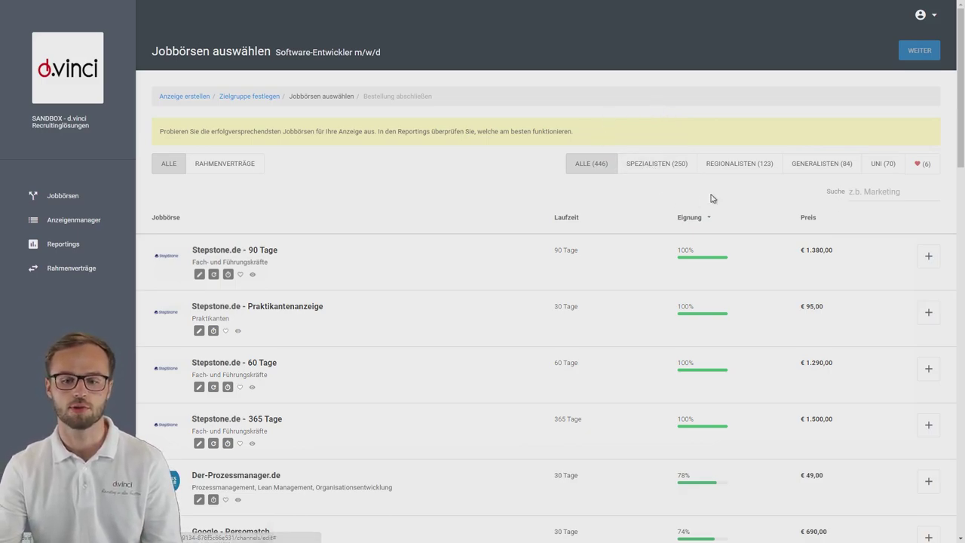
Show all job boards and search for 'steps' to list the StepStone offers.
left_click(870, 166)
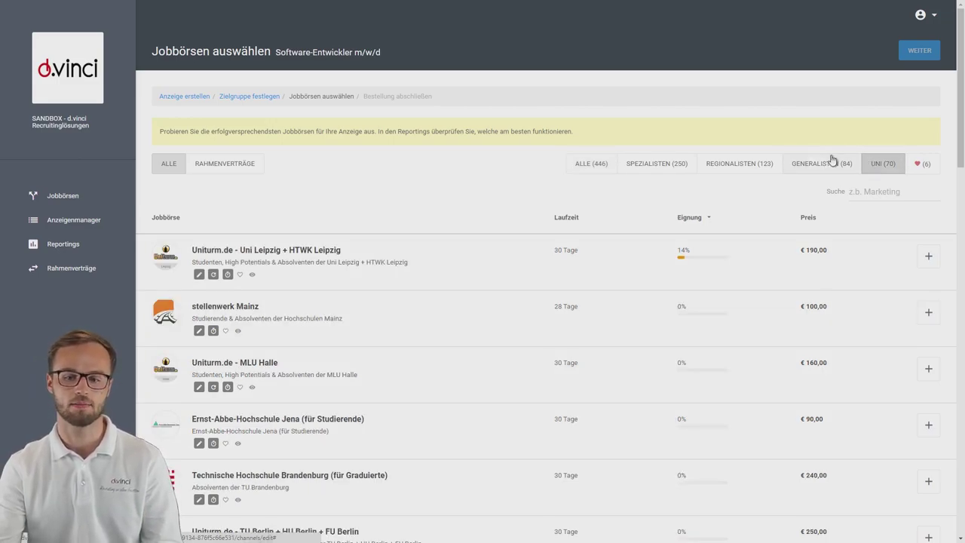
left_click(601, 165)
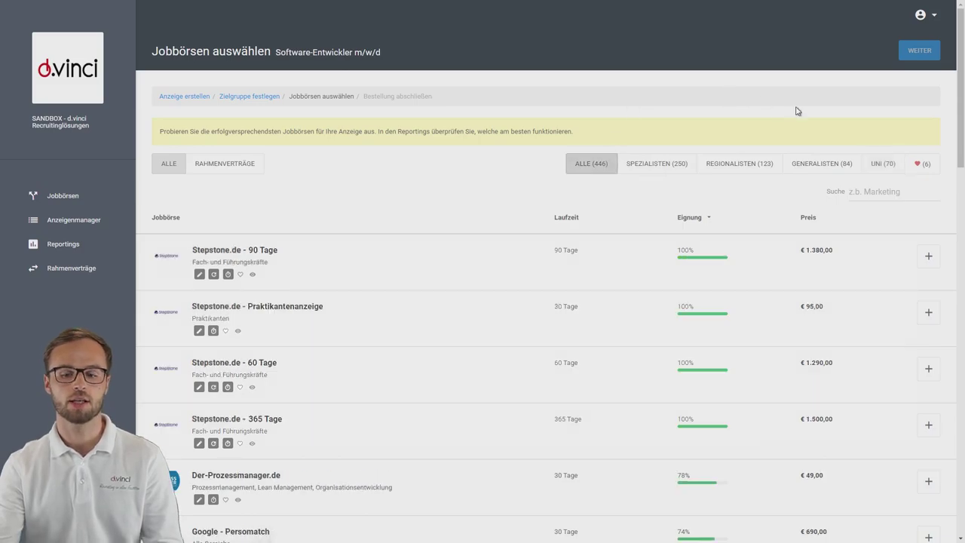
left_click(888, 191)
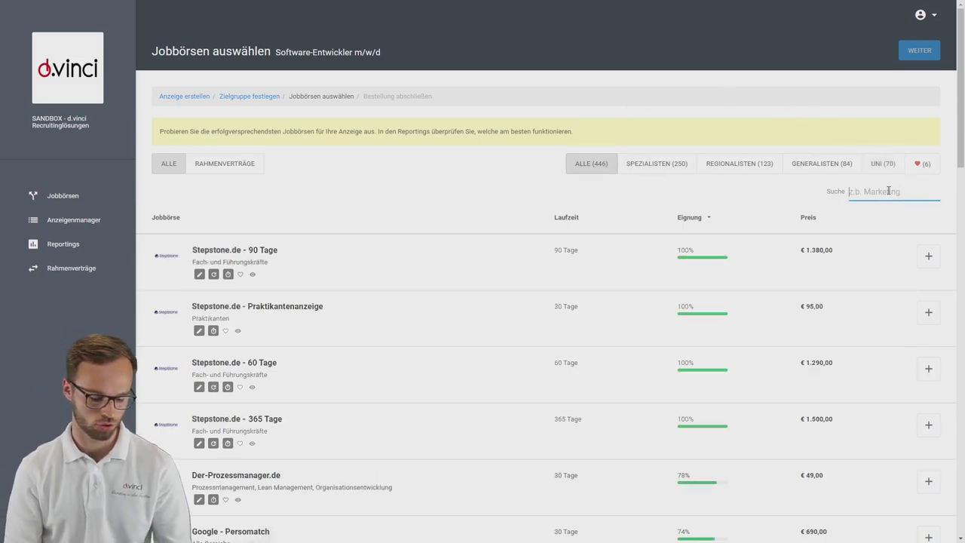
type("steps")
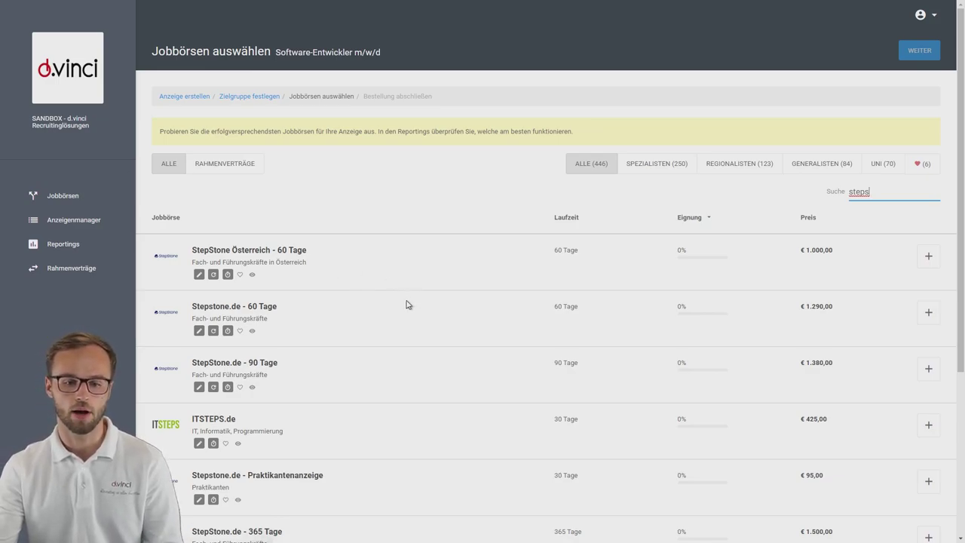
Favourite StepStone Österreich - 60 Tage, check the favourites filter, then return to ALLE.
mouse_move(228, 278)
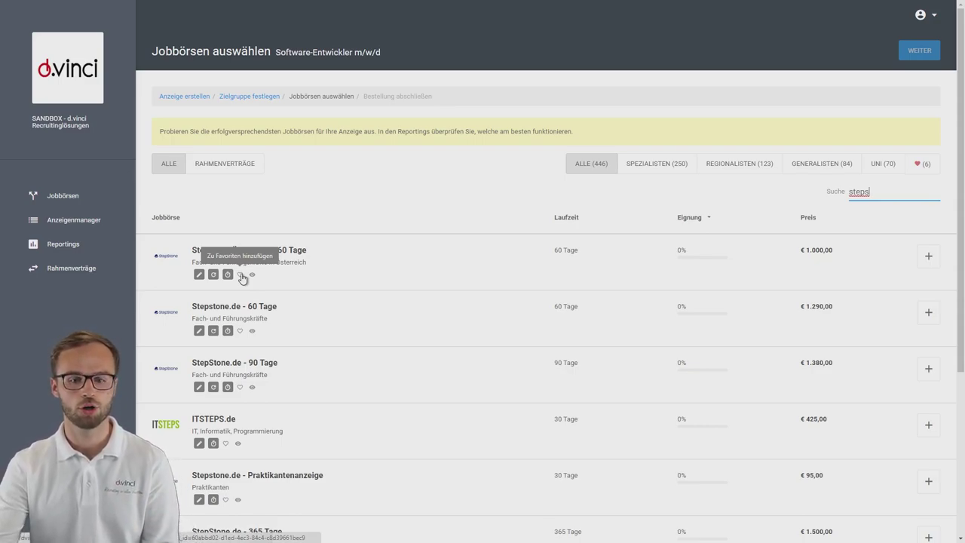
left_click(241, 276)
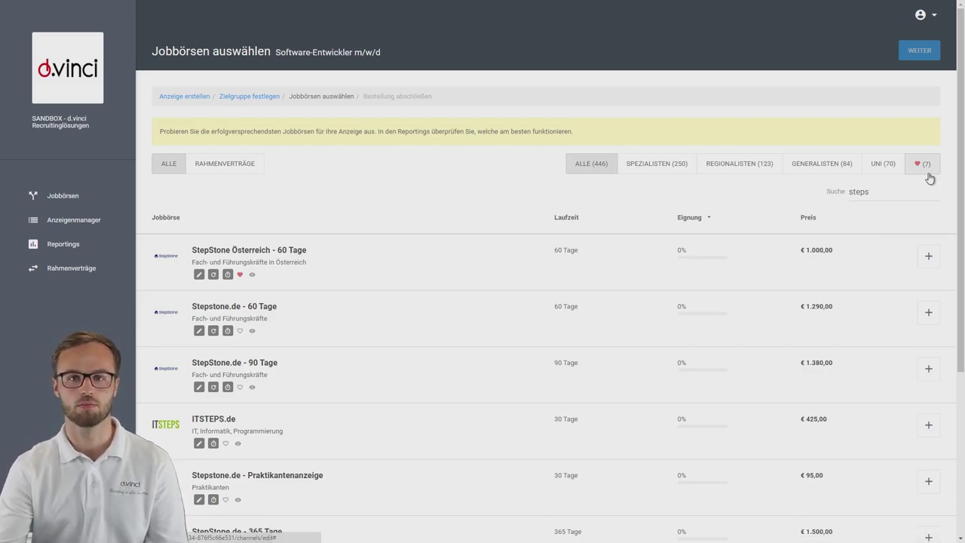
left_click(928, 173)
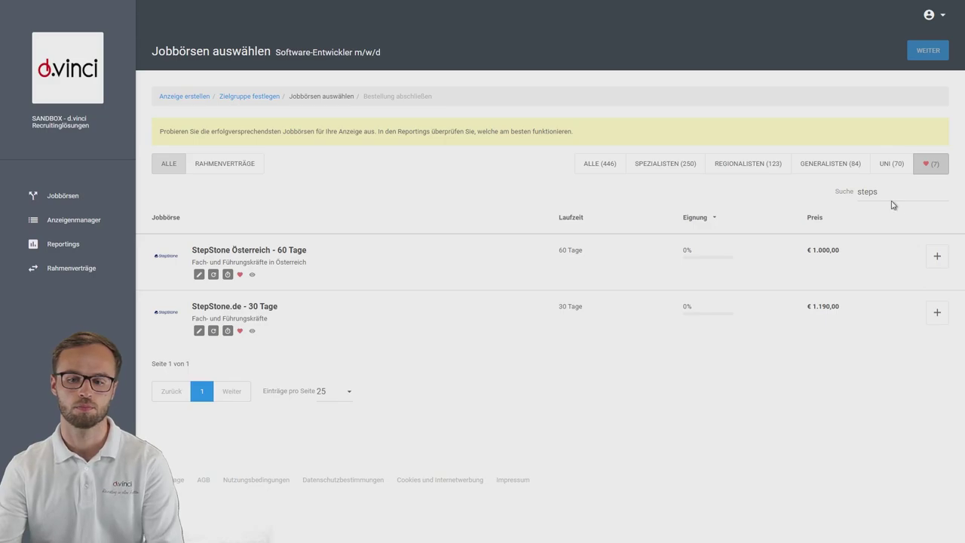
left_click(611, 167)
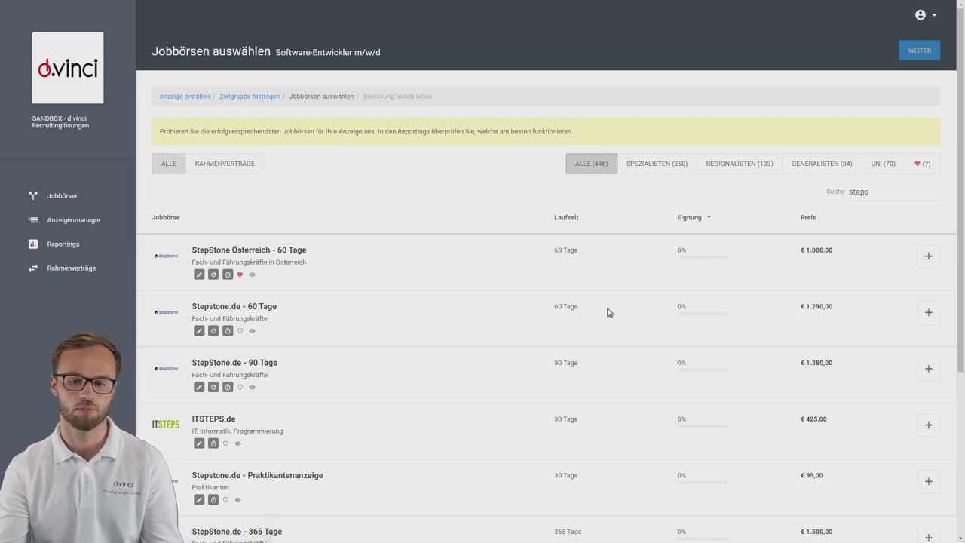
Remove the 'steps' search and sort all 446 job boards by ascending price.
double_click(874, 191)
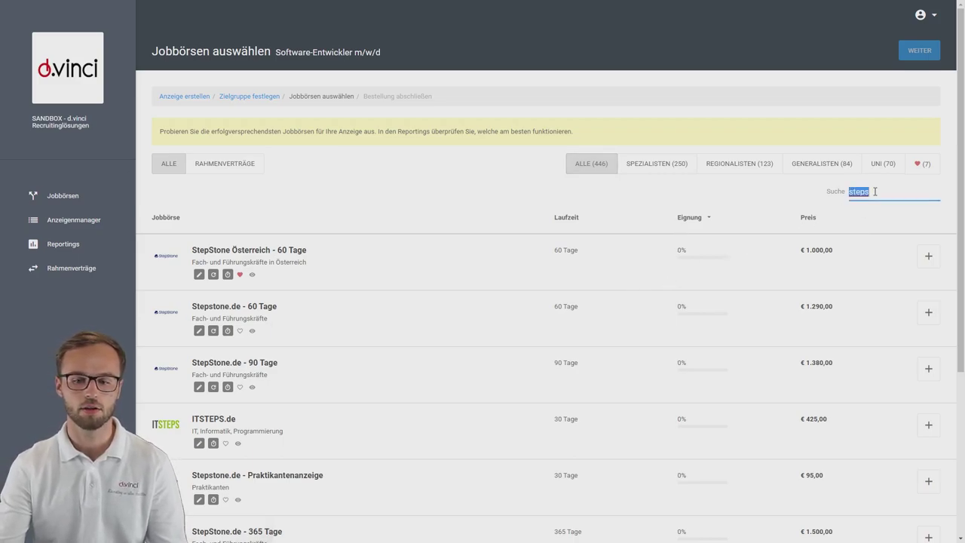
key("BackSpace")
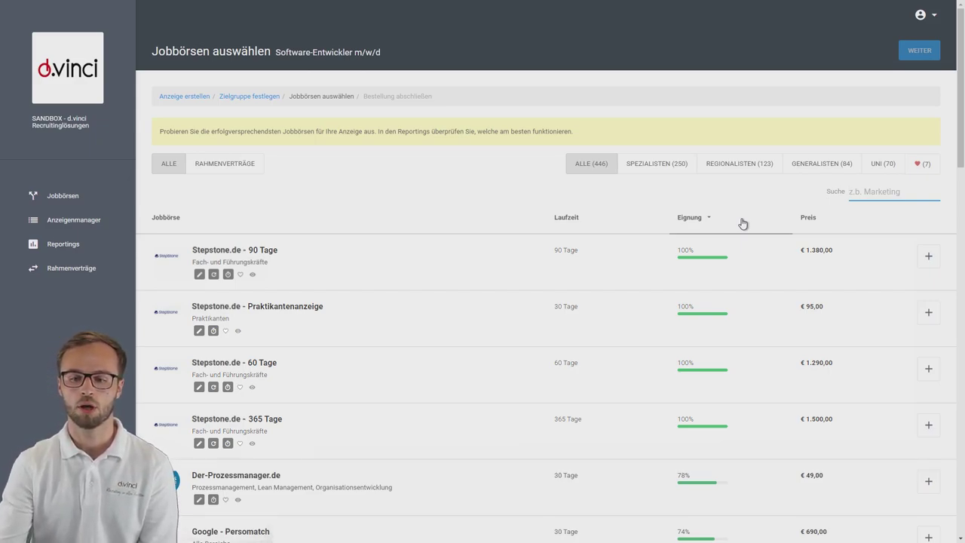
left_click(812, 223)
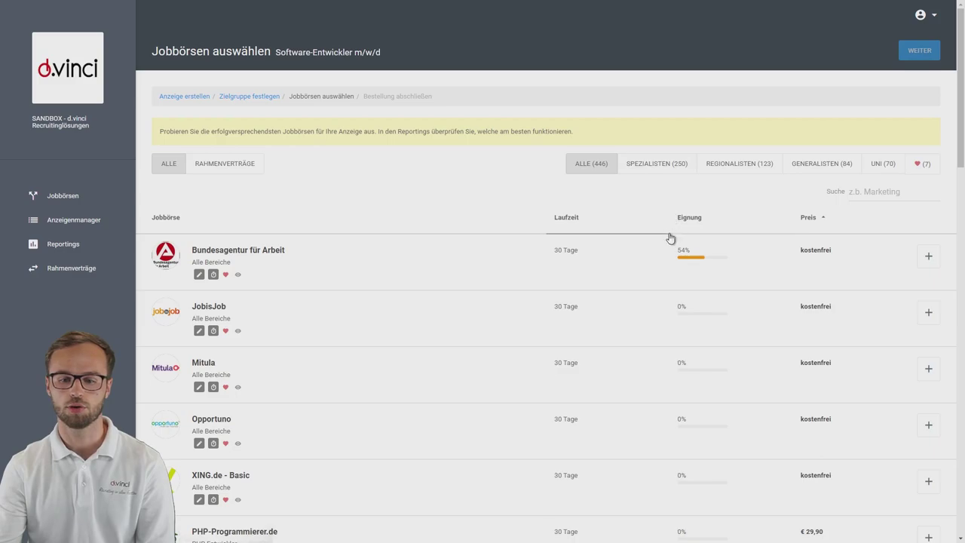
Order Bundesagentur für Arbeit, XING.de - Basic and StepStone.de - 30 Tage, then continue with WEITER.
left_click(931, 261)
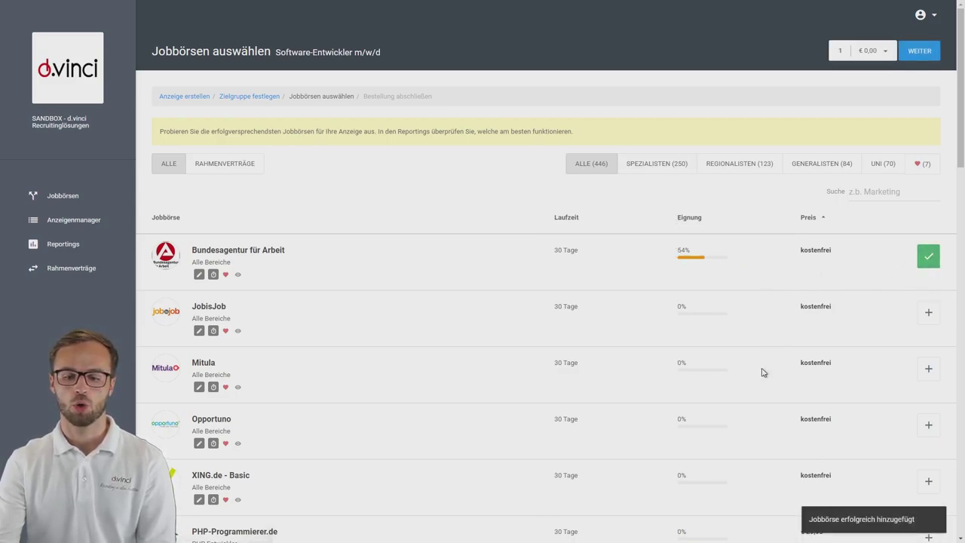
left_click(931, 489)
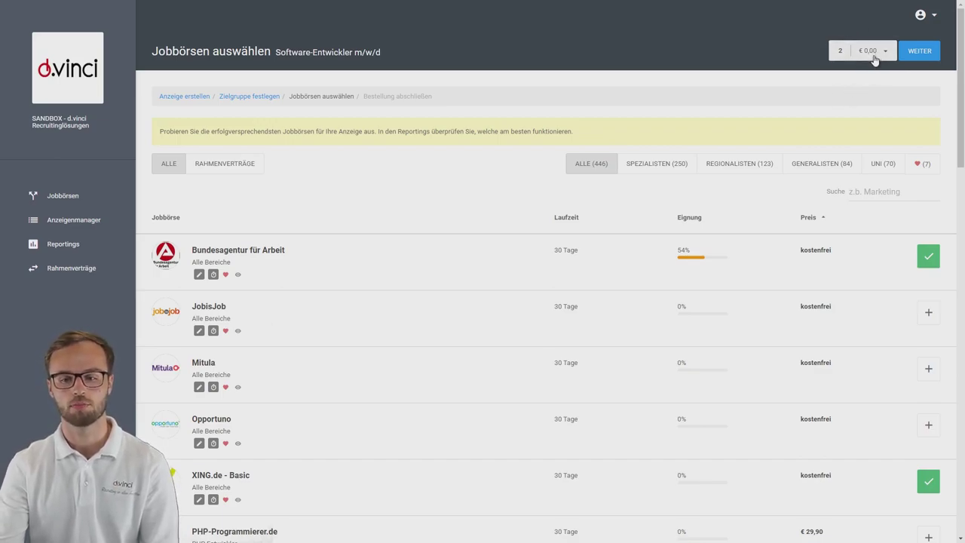
left_click(873, 188)
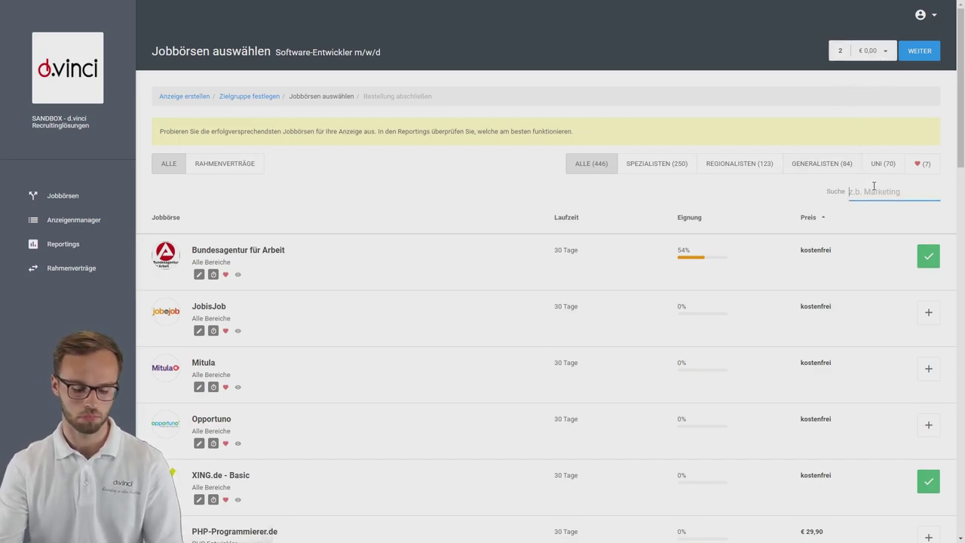
type("ste")
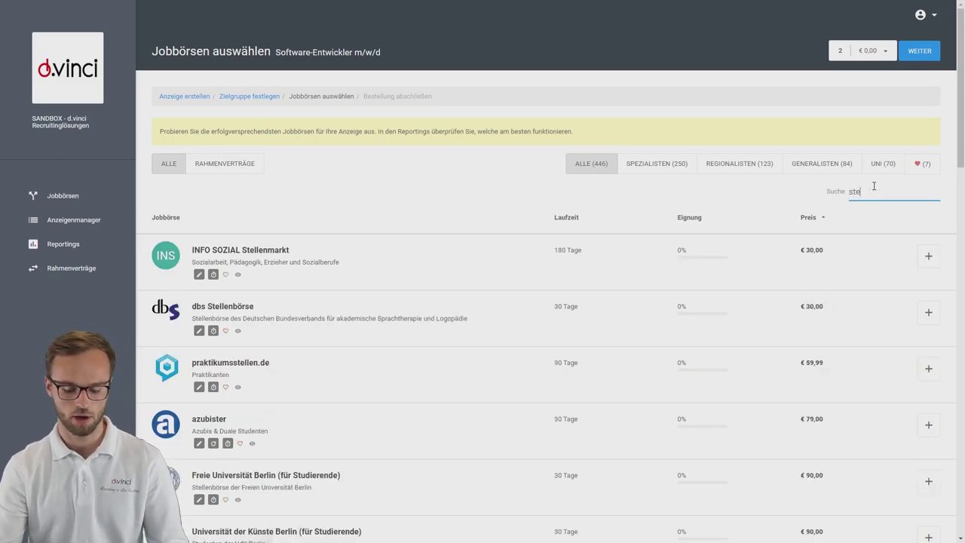
type("ps")
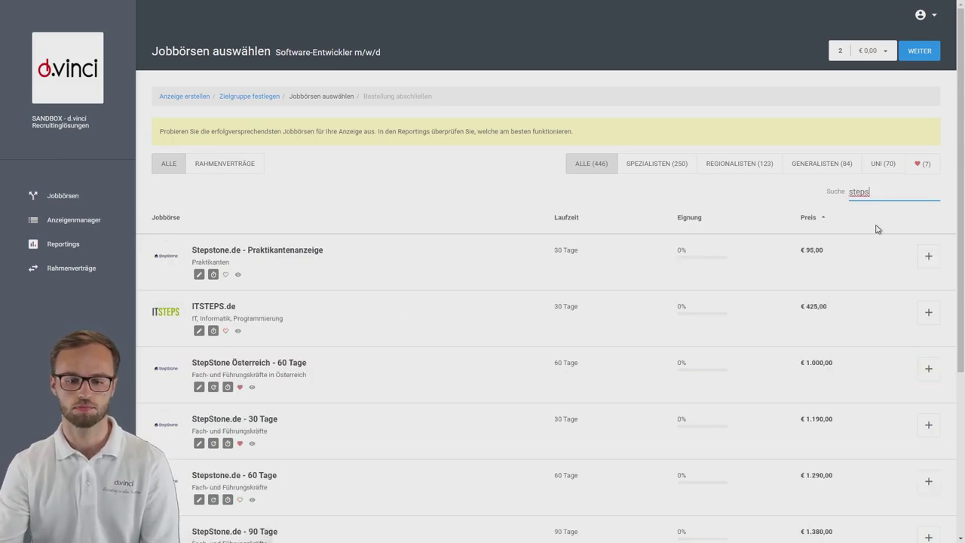
left_click(928, 424)
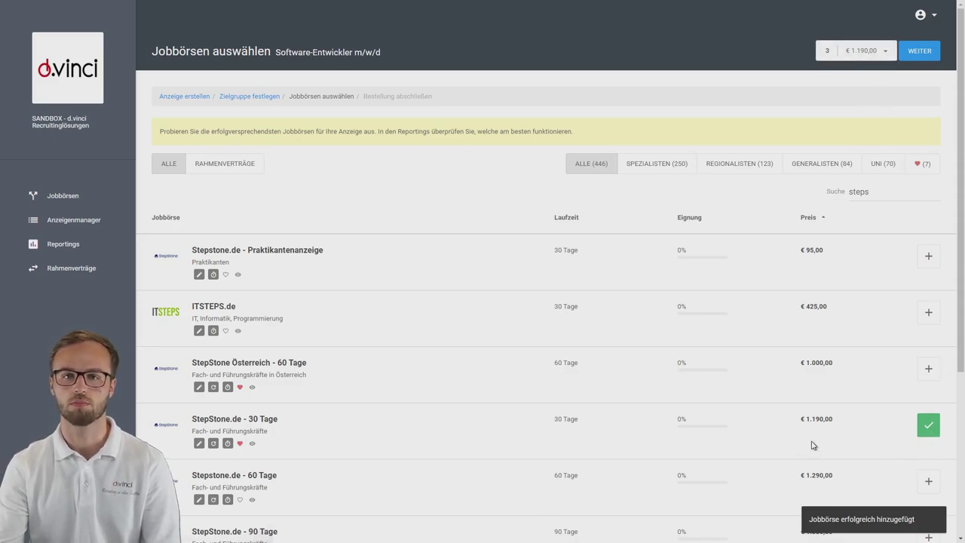
left_click(918, 53)
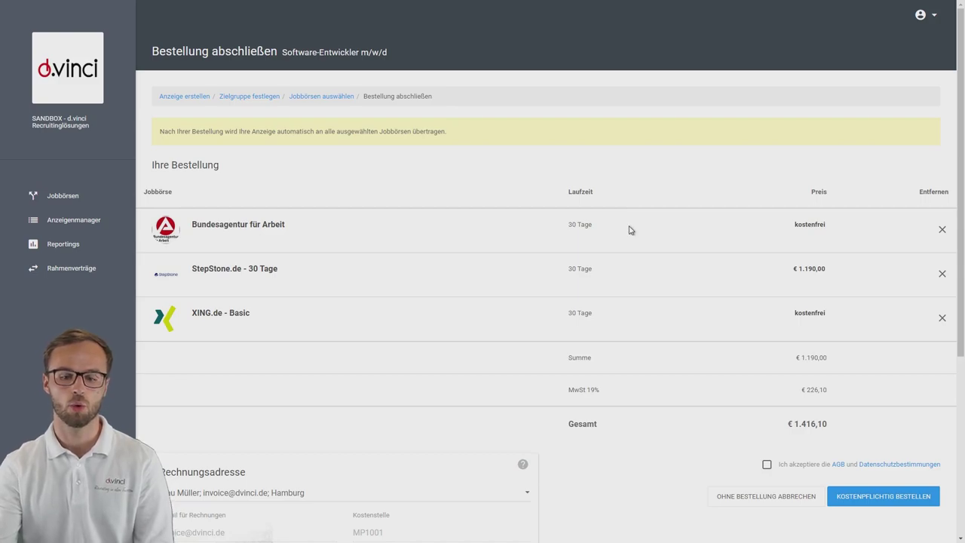
Accept the AGB terms and place the paid order for Software-Entwickler m/w/d on three job boards.
scroll(631, 226, "down", 2)
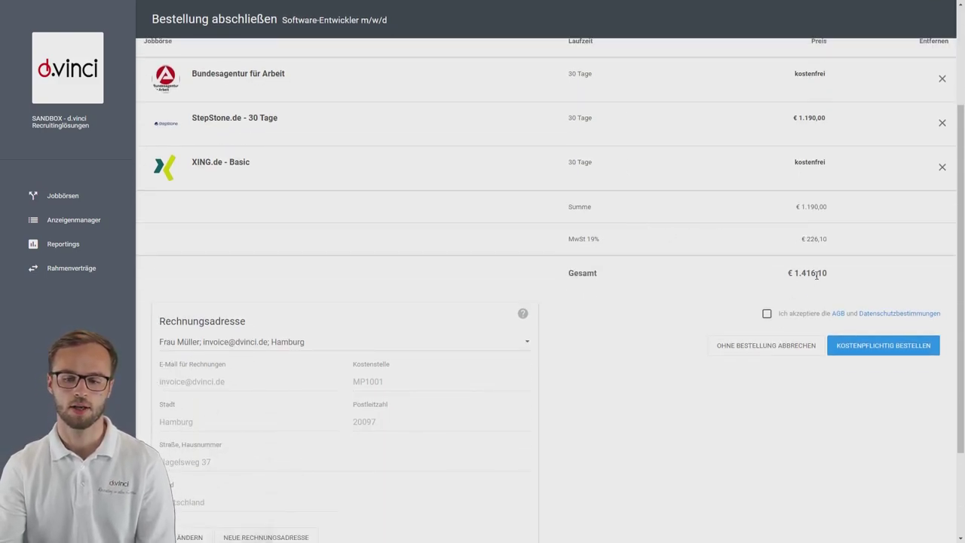
left_click(766, 314)
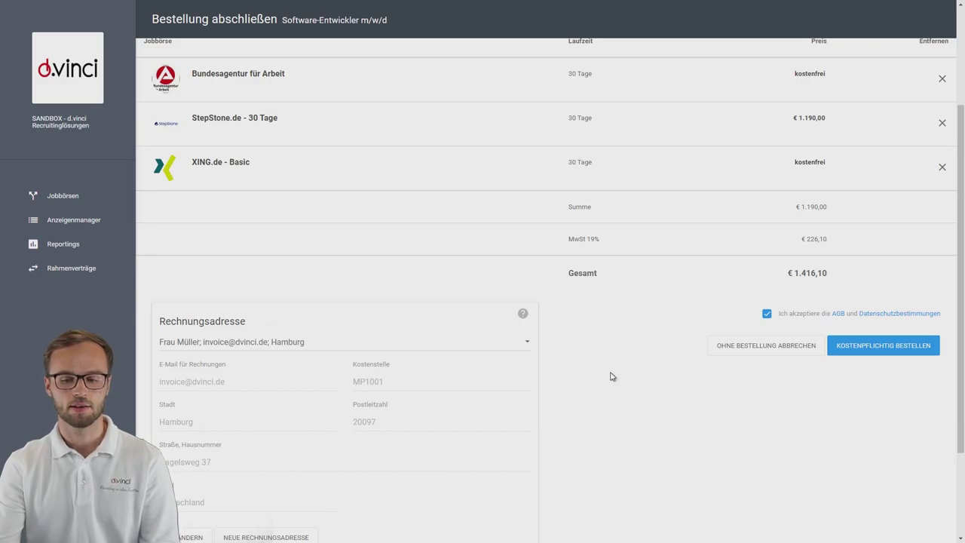
scroll(672, 453, "down", 2)
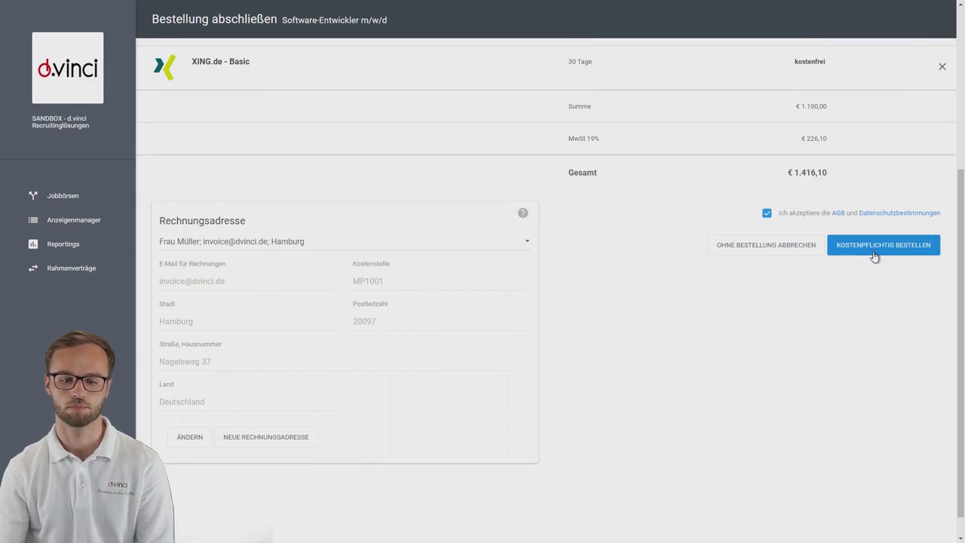
left_click(873, 253)
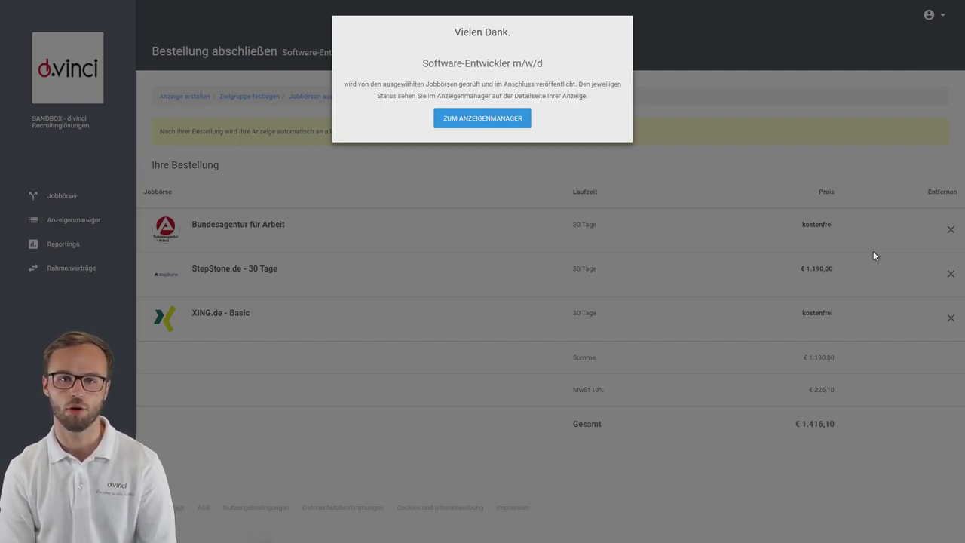
Go to the Anzeigenmanager detail page and view the three LIVE orders under Ihre Bestellungen.
left_click(491, 125)
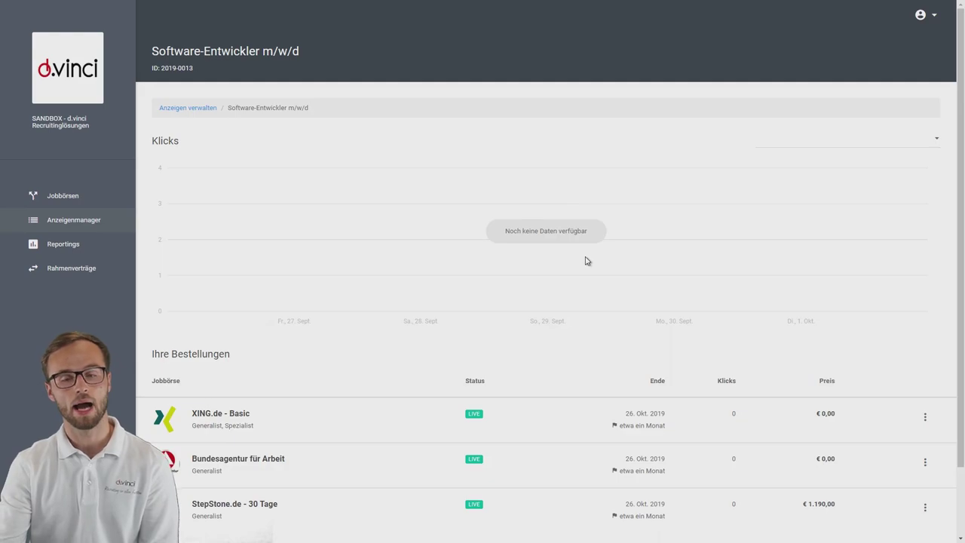
scroll(586, 261, "down", 1)
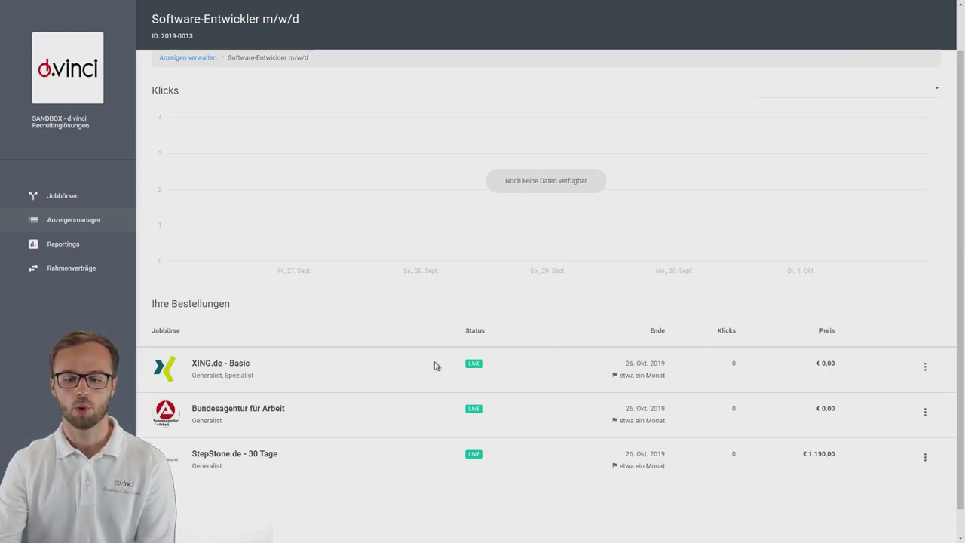
View the XING.de - Basic order and browse the published Software-Entwickler m/w/d posting on XING.
left_click(925, 366)
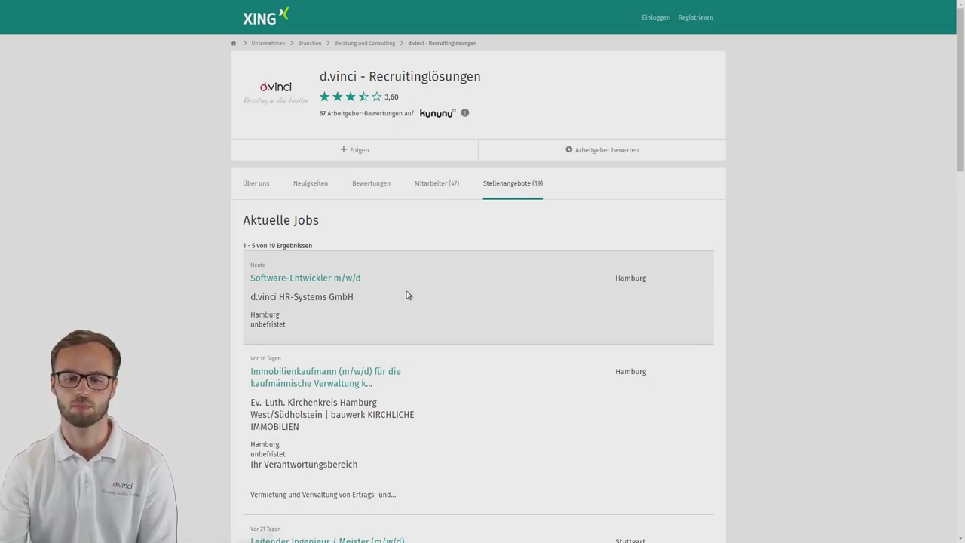
left_click(351, 279)
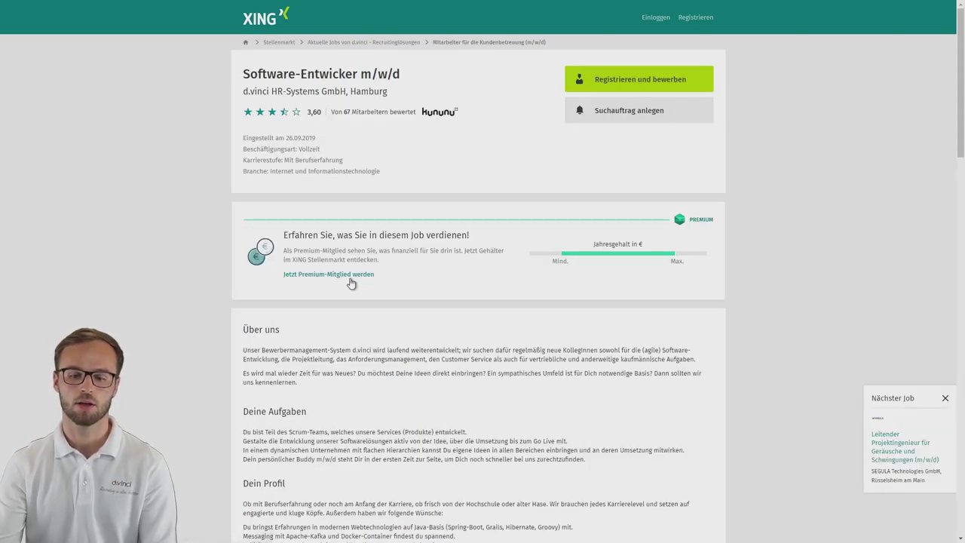
scroll(351, 282, "down", 1)
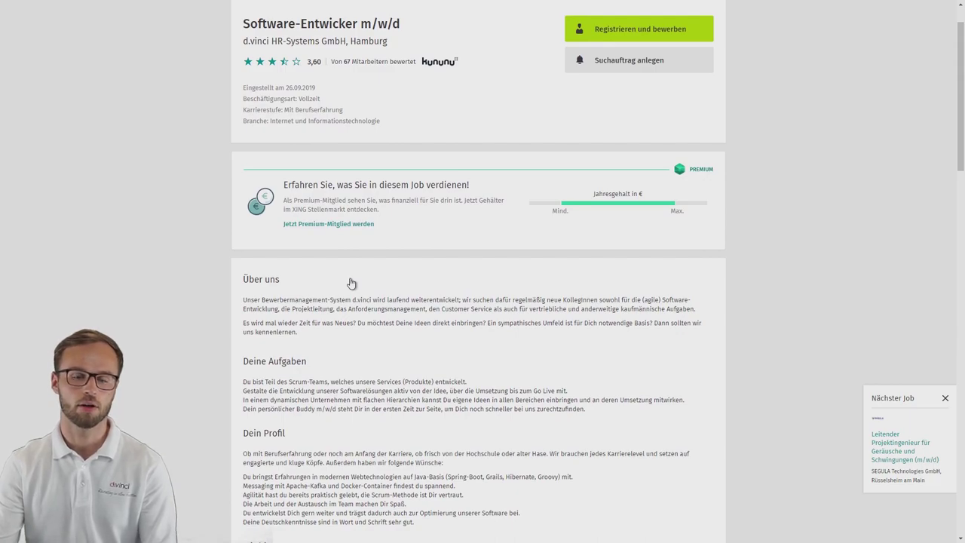
scroll(375, 310, "down", 1)
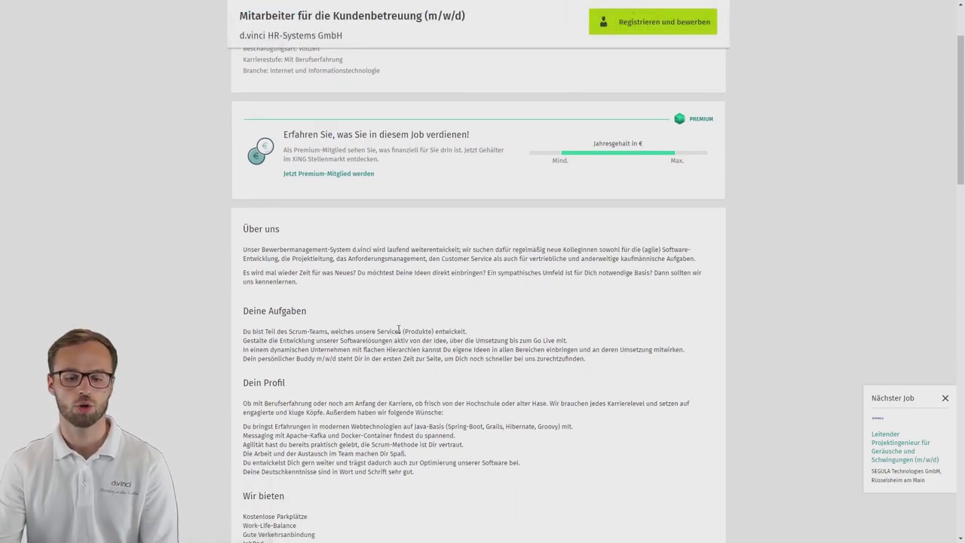
scroll(435, 382, "down", 4)
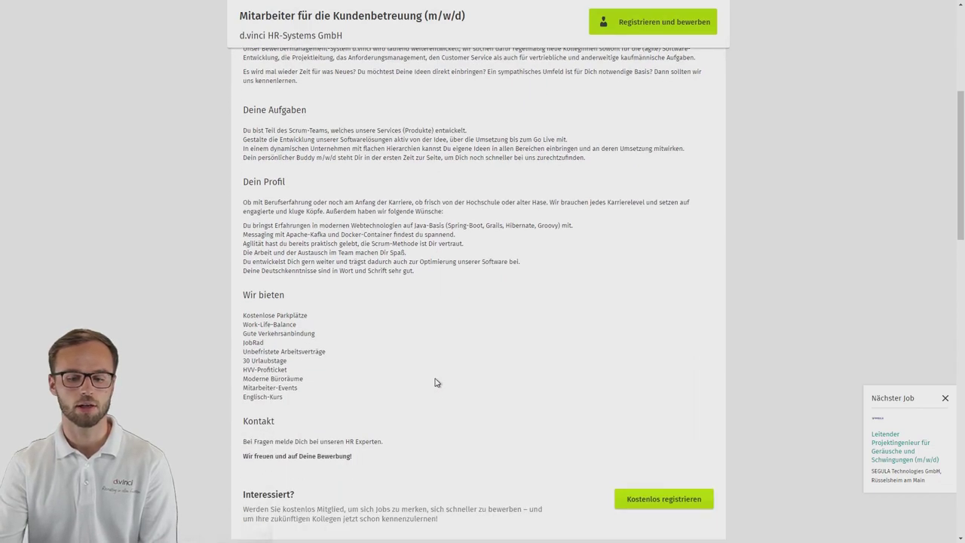
scroll(435, 382, "up", 5)
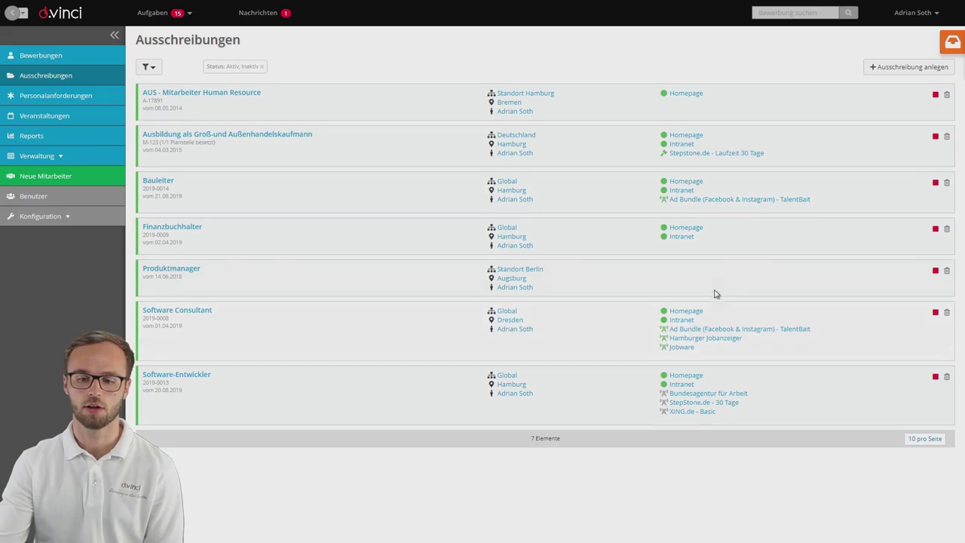
Open the Bauleiter row's Ad Bundle (Facebook & Instagram) publication page from the Ausschreibungen list.
mouse_move(700, 231)
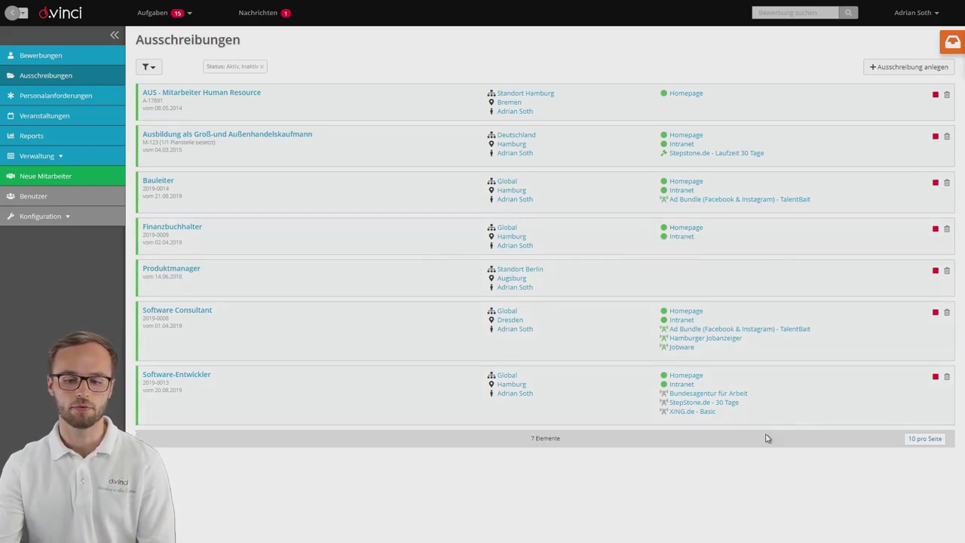
mouse_move(714, 417)
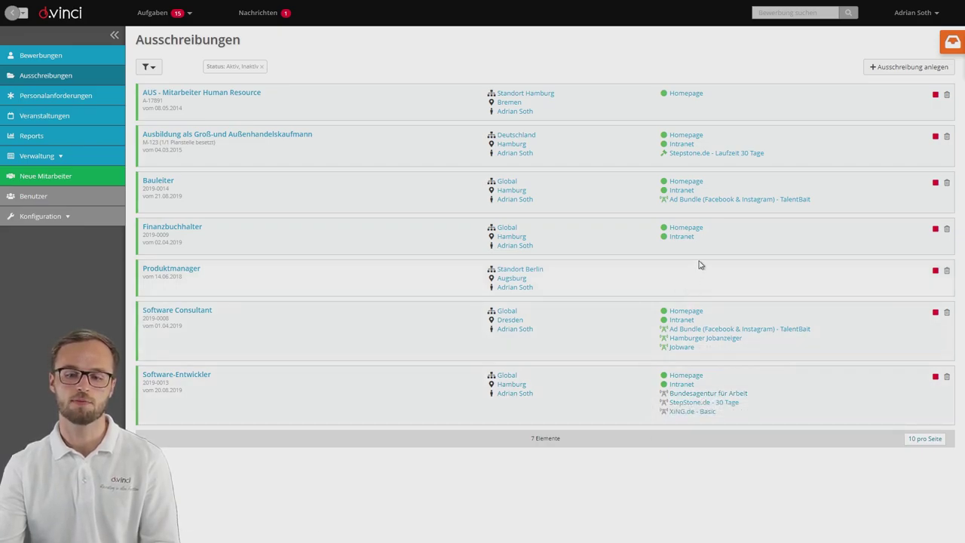
mouse_move(739, 201)
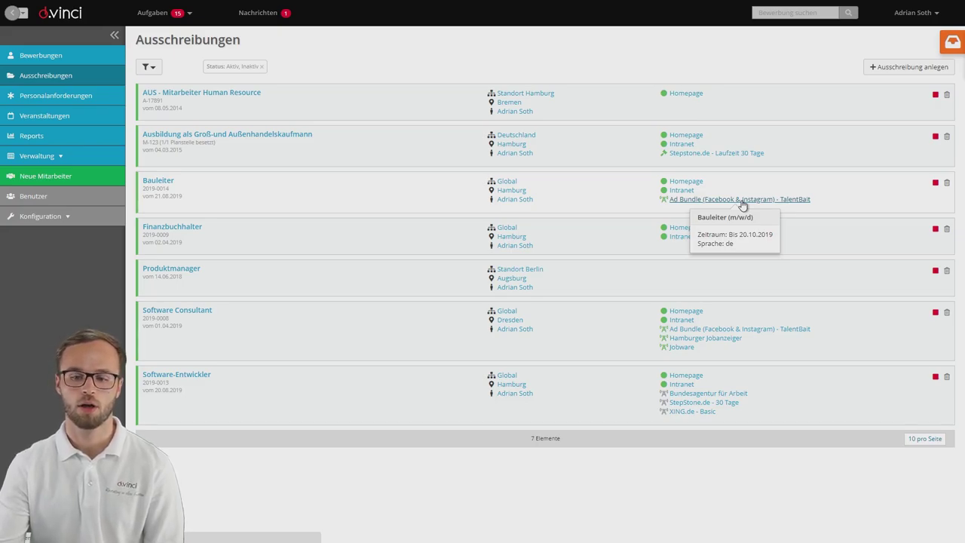
left_click(742, 199)
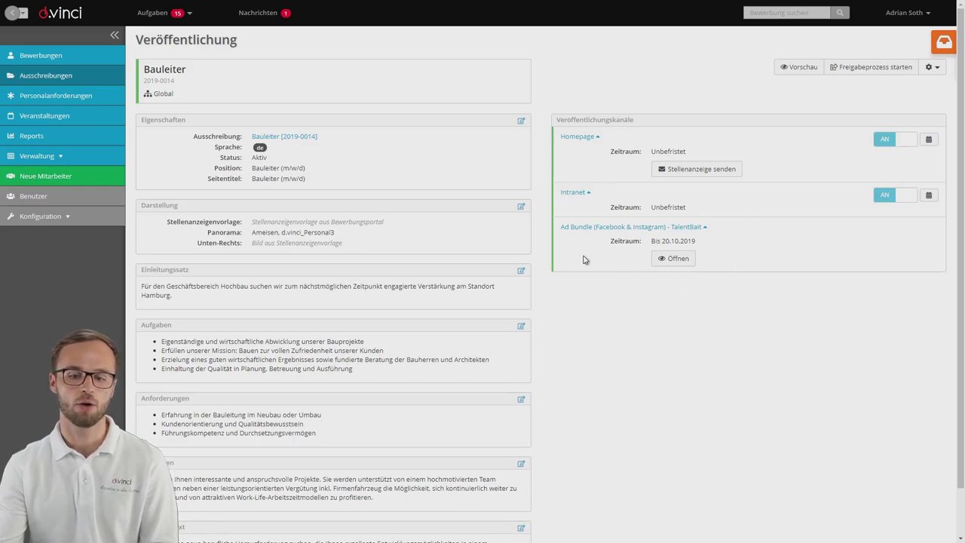
Open the Ad Bundle channel's Bauleiter (m/w/d) order in the Anzeigenmanager.
left_click(656, 263)
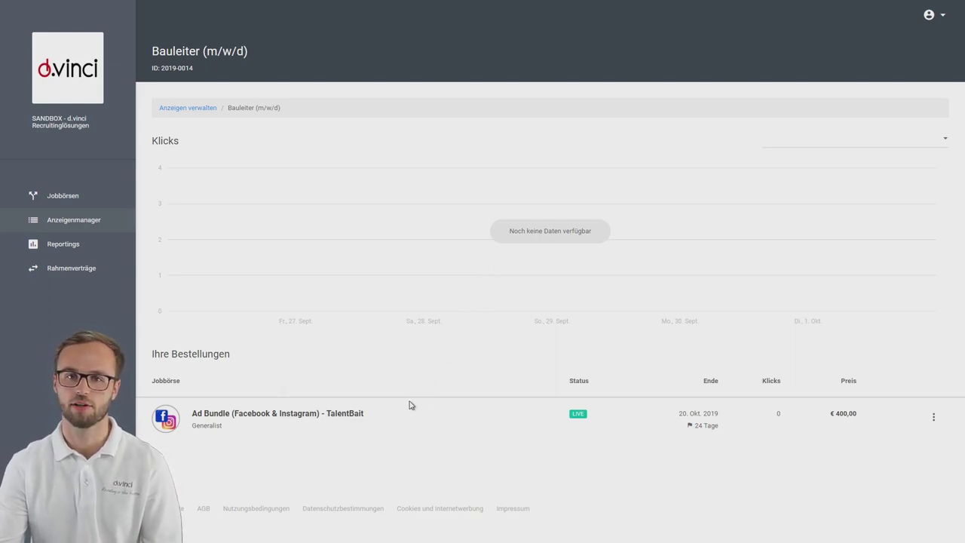
Return to all job ads and open the ended Bauleiter (m/w/d) ad 2019-0014 with its Klicks chart.
left_click(89, 224)
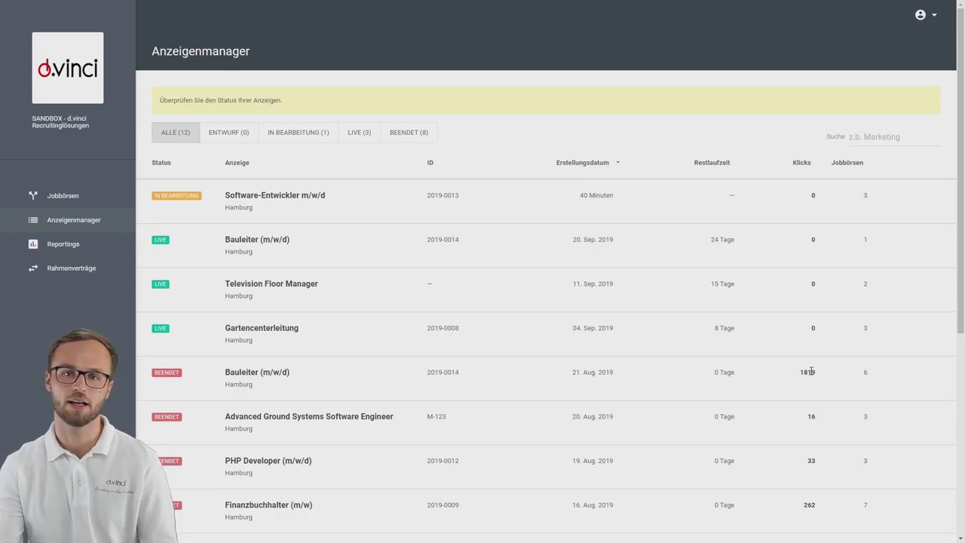
left_click(271, 373)
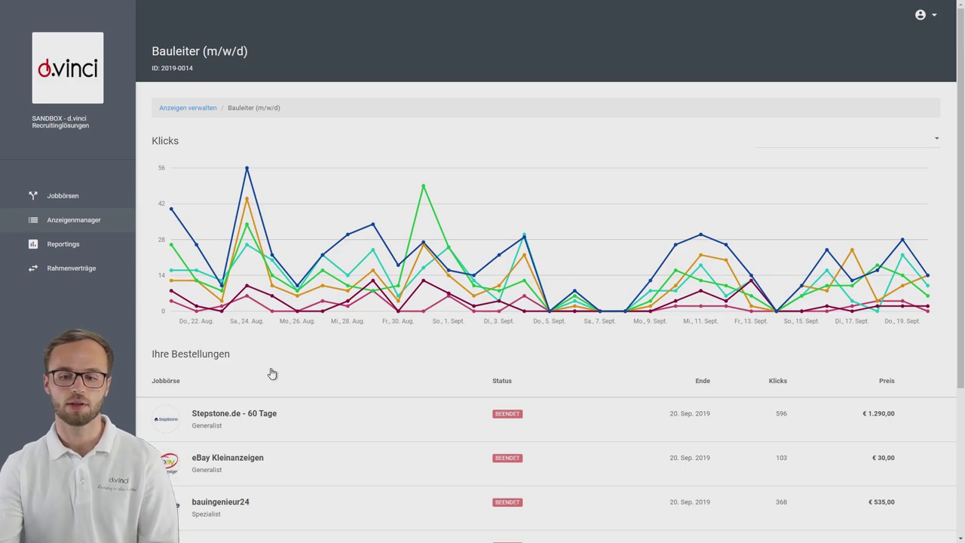
scroll(275, 370, "down", 3)
scroll(280, 371, "up", 3)
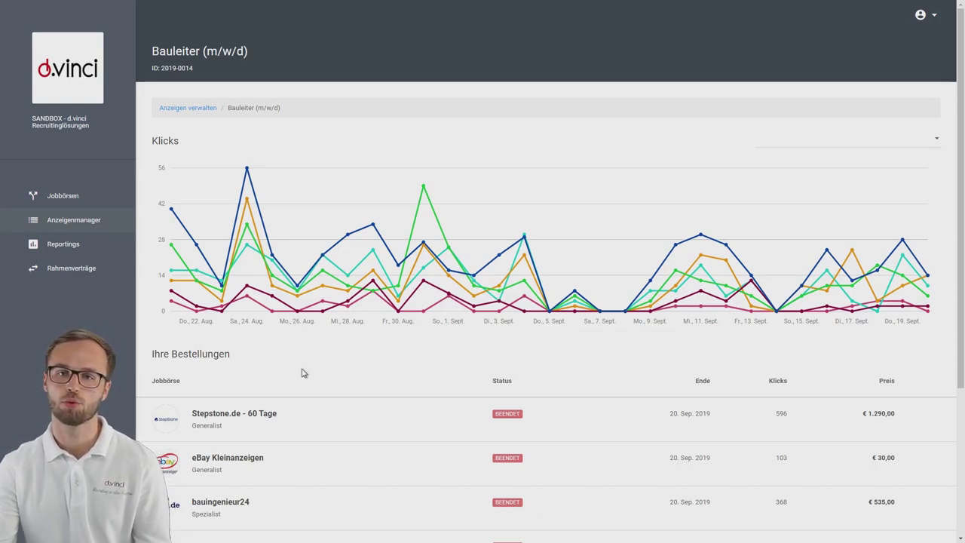
mouse_move(270, 309)
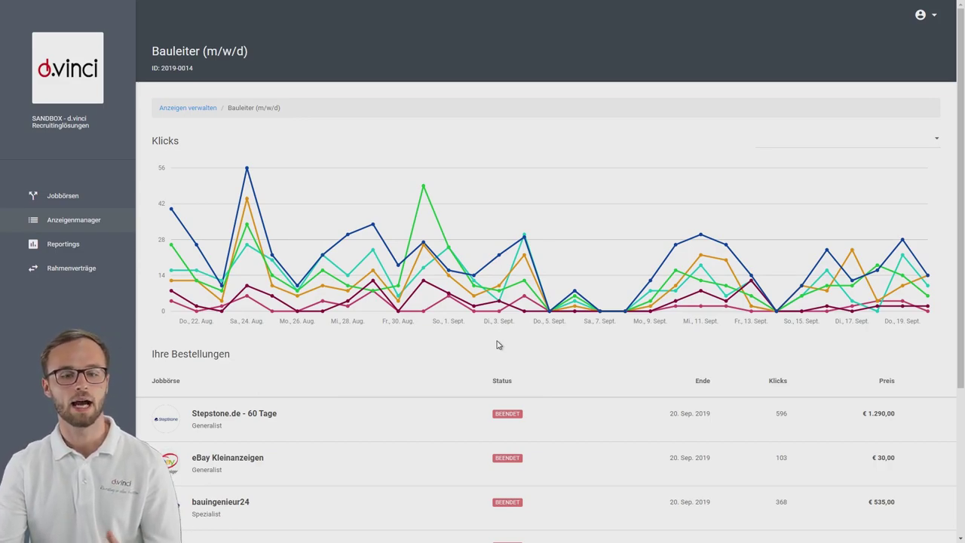
Open Reportings and sort the Jobbörsen table by Klicks, most-clicked first.
left_click(91, 248)
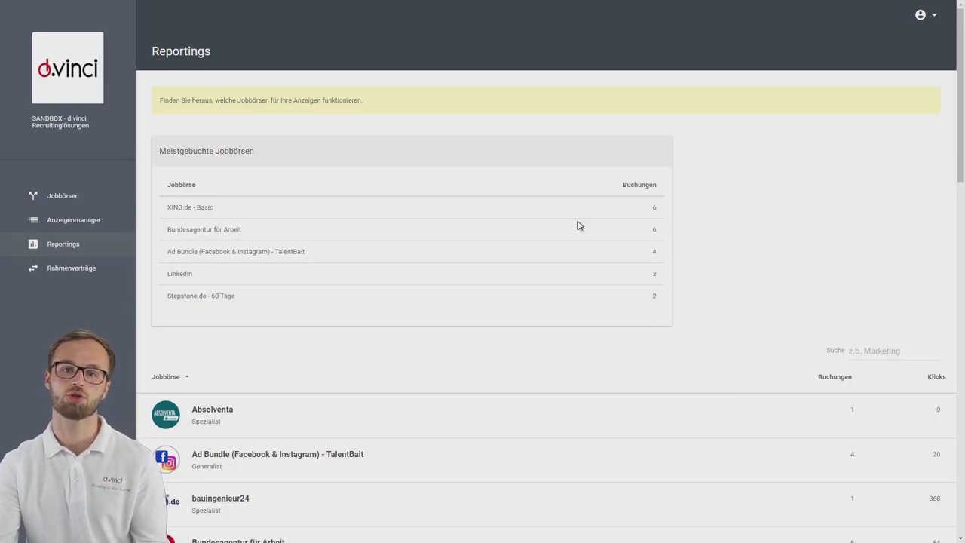
scroll(776, 301, "down", 2)
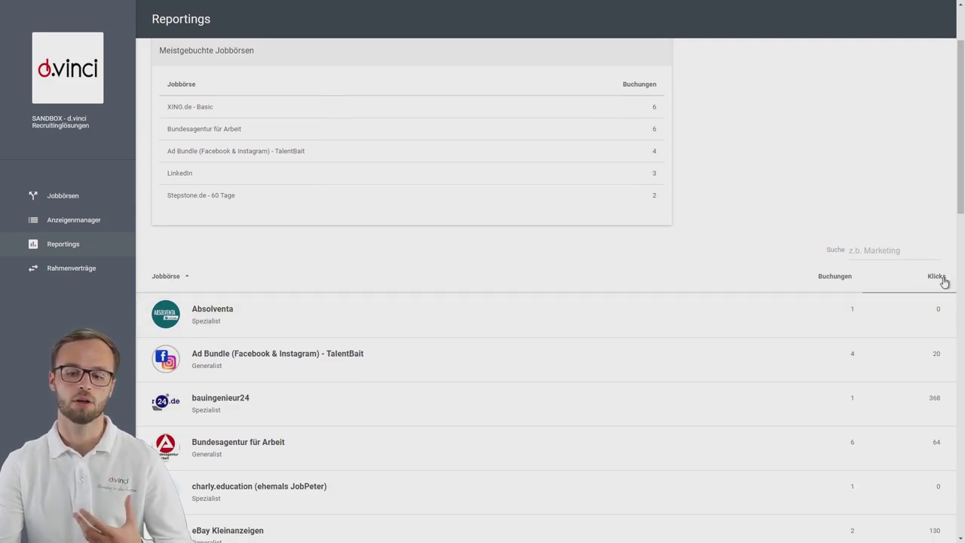
left_click(936, 277)
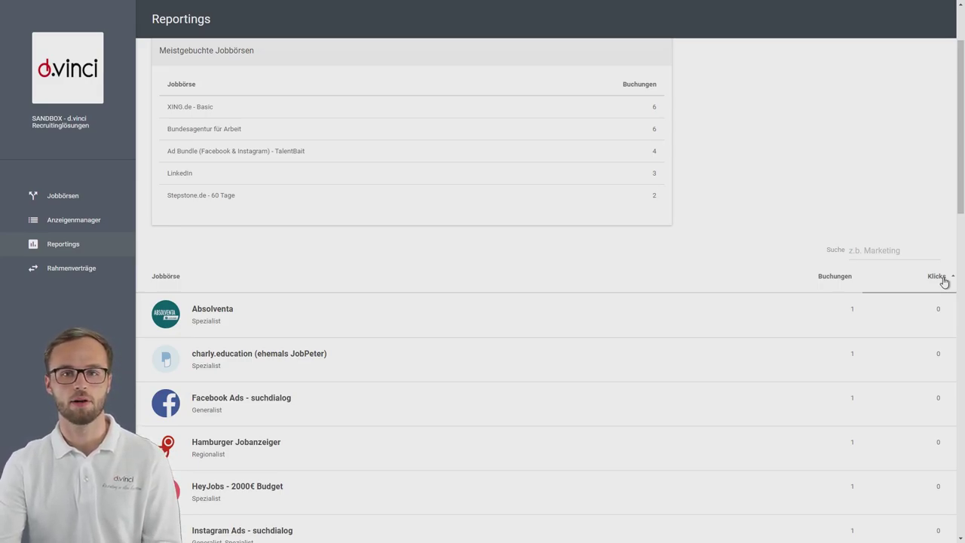
left_click(942, 279)
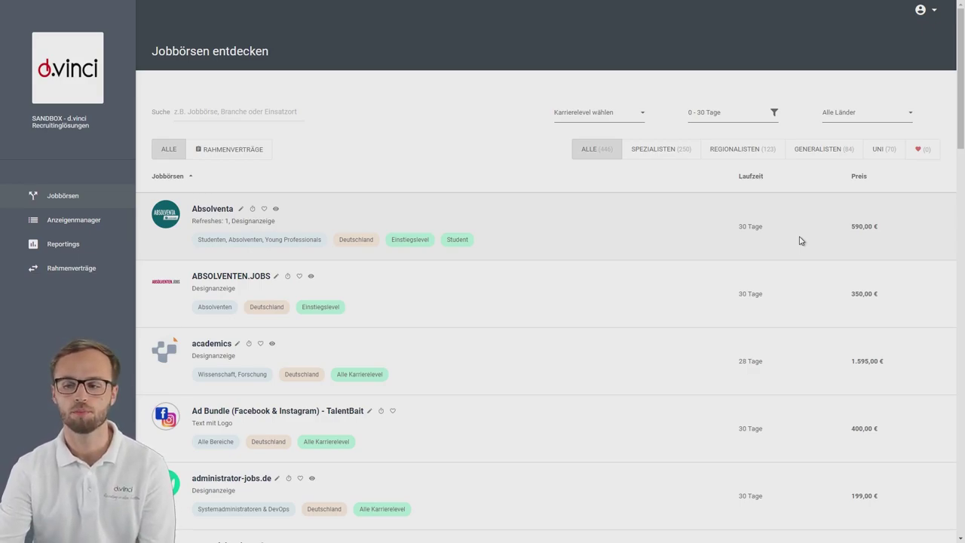
Go to Rahmenverträge and start a new framework contract with Rahmenvertrag hinzufügen.
left_click(75, 273)
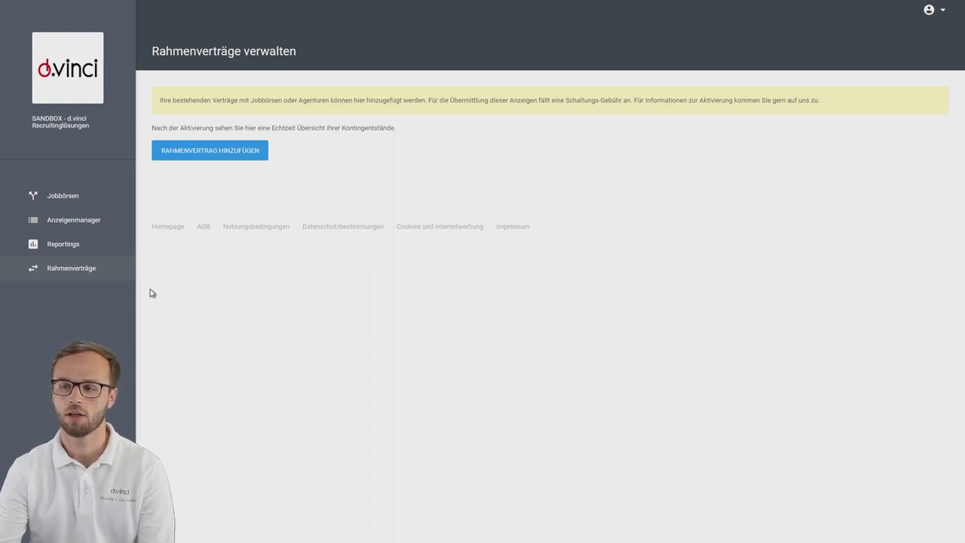
left_click(240, 156)
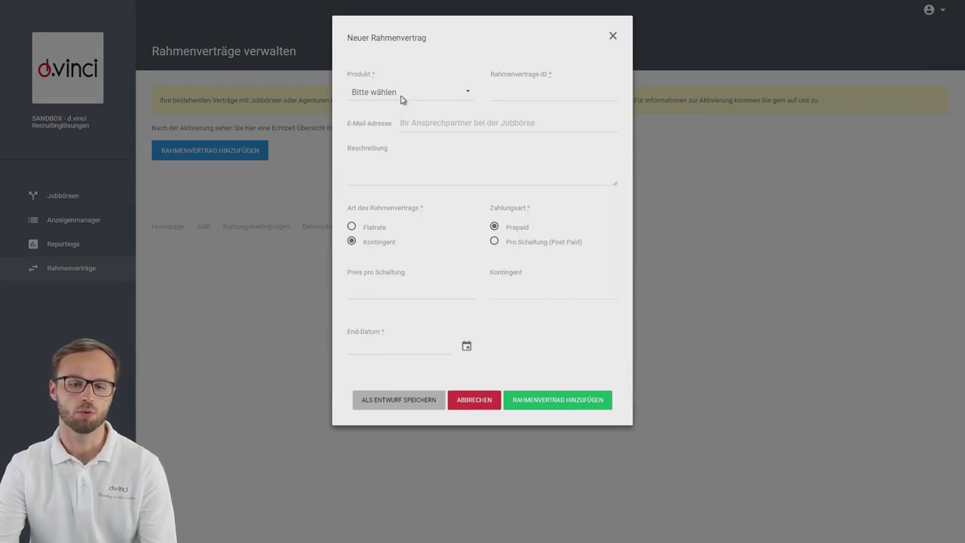
Choose StepStone.de - 30 Tage as the product and enter the contract ID.
left_click(400, 100)
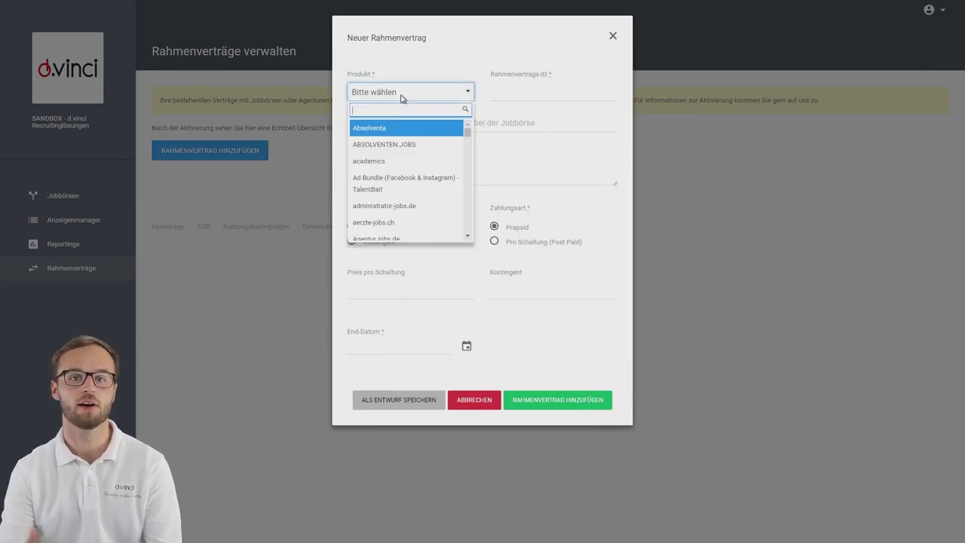
type("stepstone")
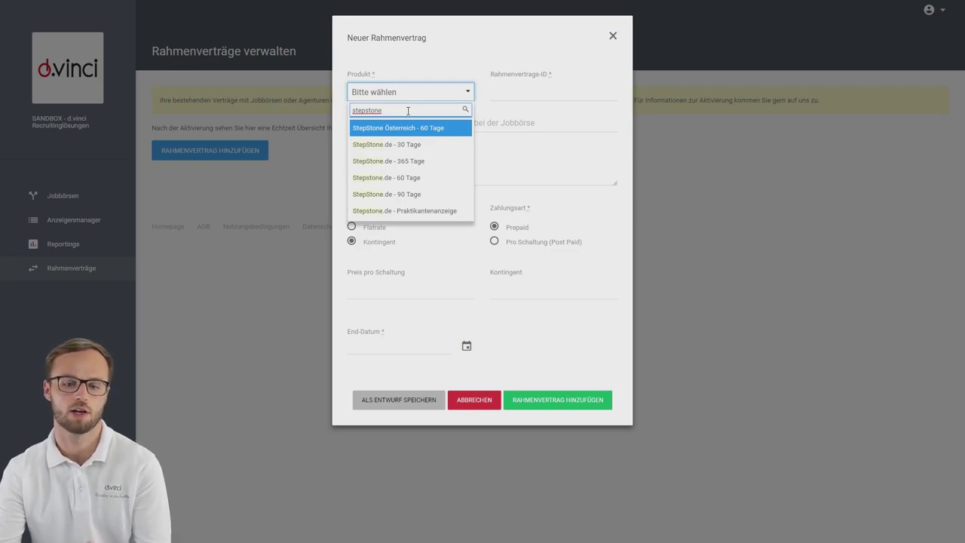
left_click(414, 144)
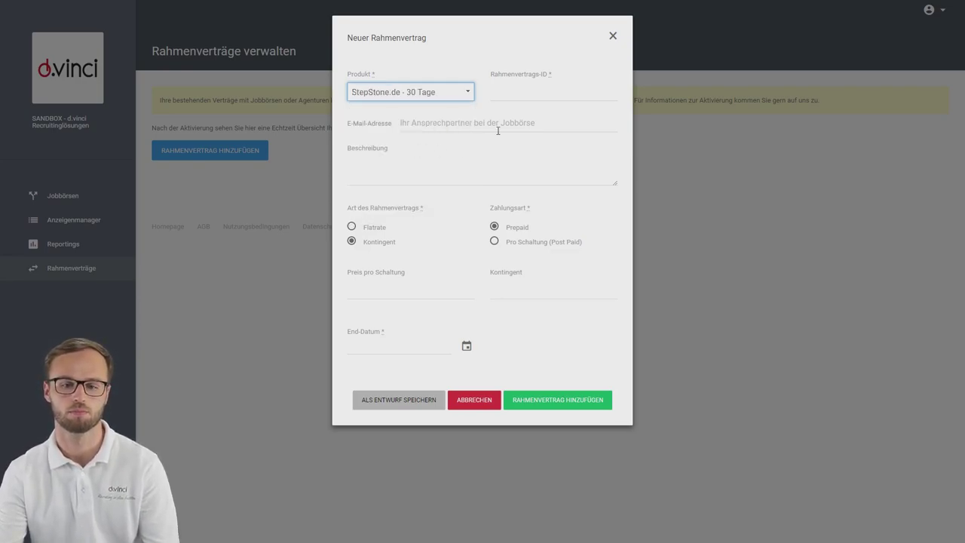
left_click(544, 105)
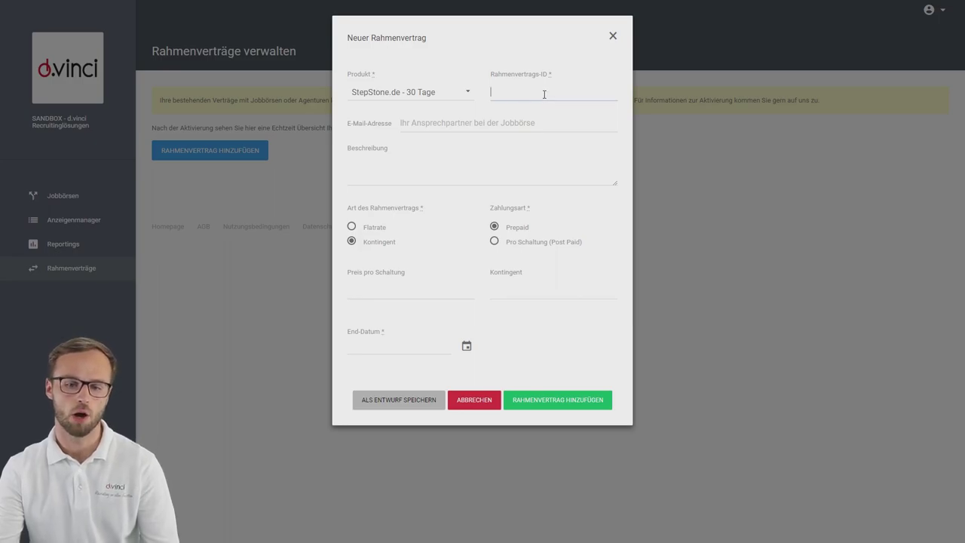
type("12345")
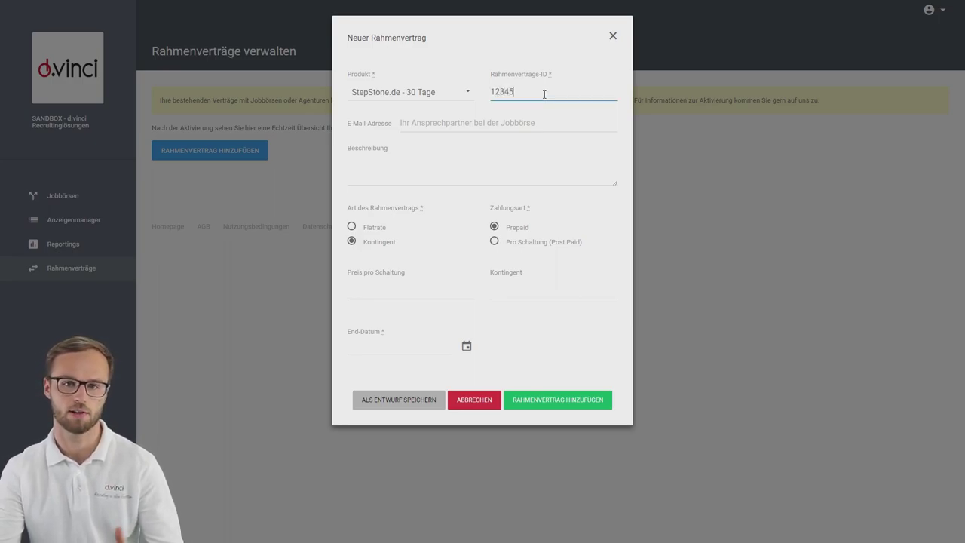
Fill in the contact's e-mail address, fixing a dropped letter.
left_click(525, 116)
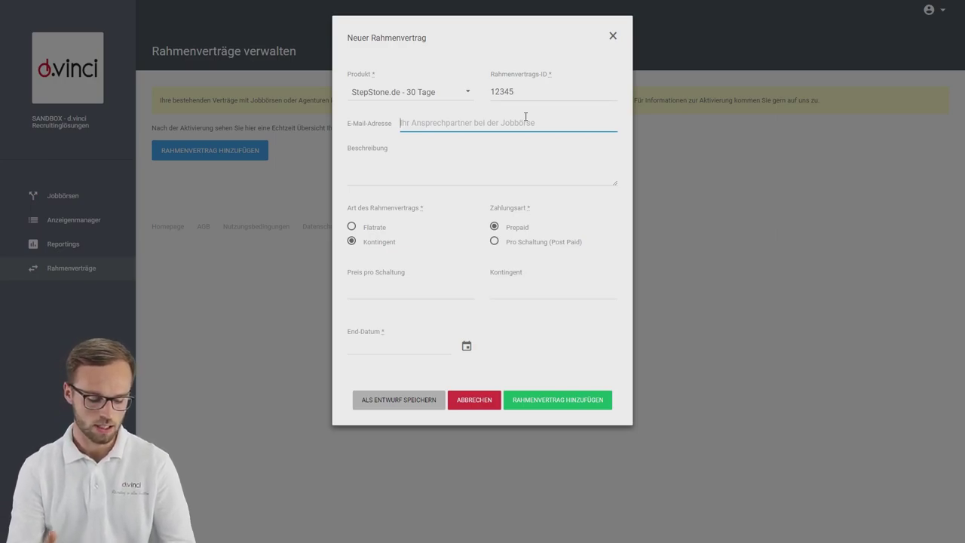
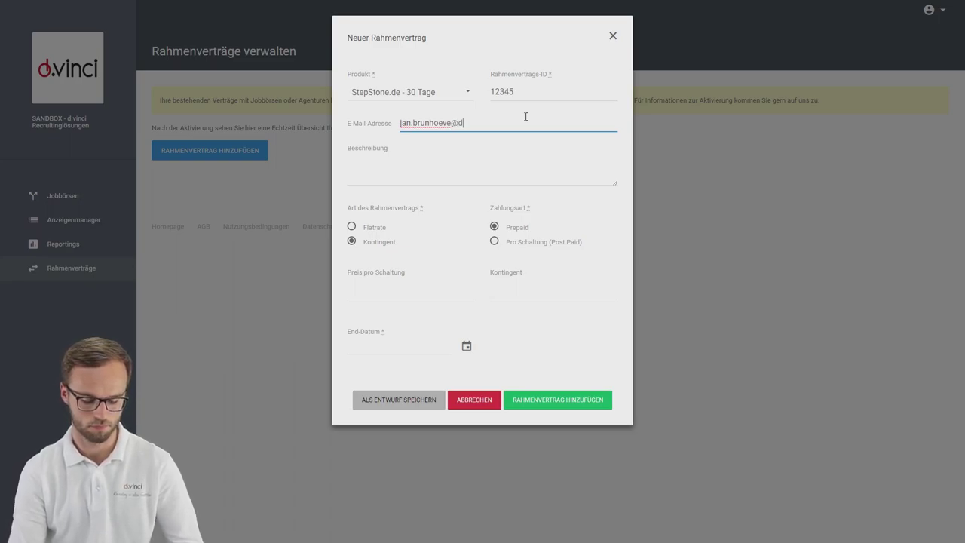
left_click(452, 123)
type("r")
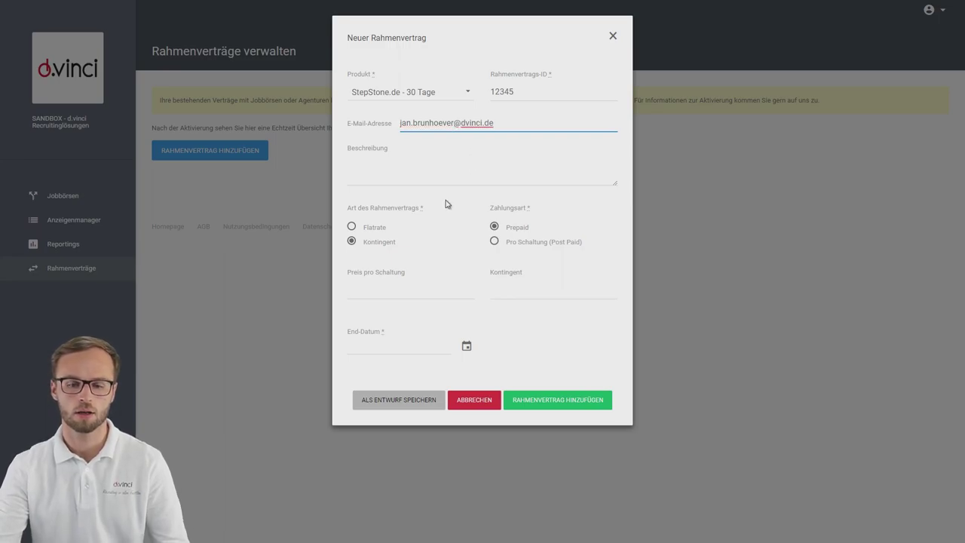
Set price 990, quota 10 and end date 31 December 2019, then submit the contract.
left_click(450, 163)
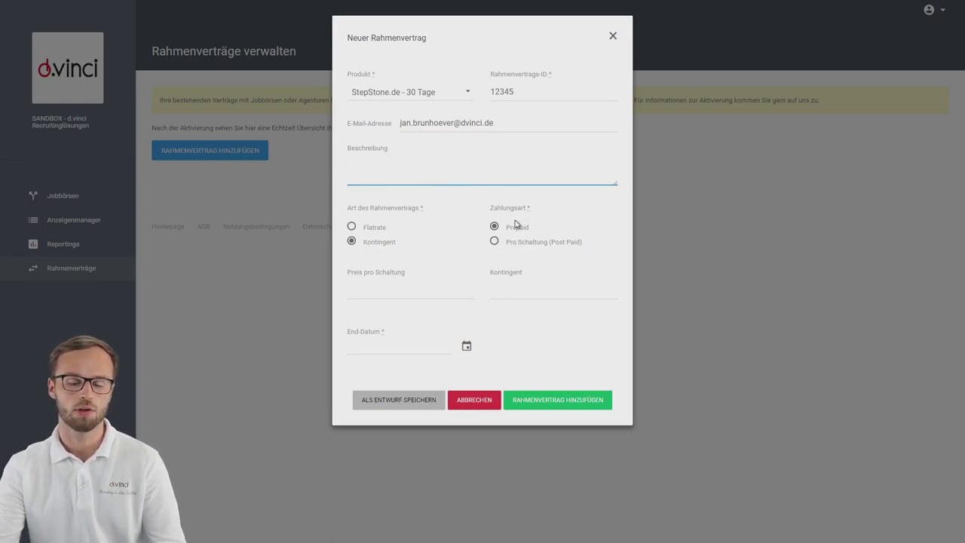
left_click(429, 286)
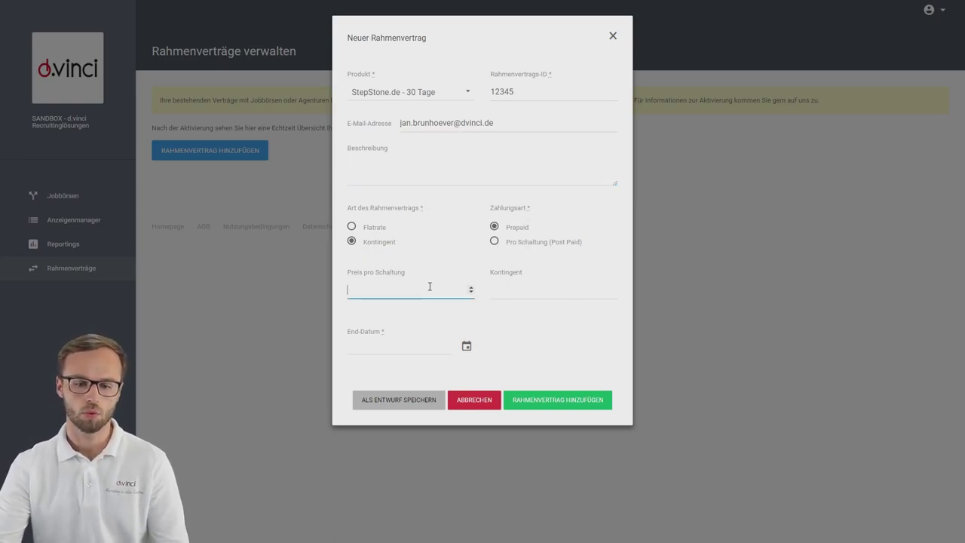
type("990")
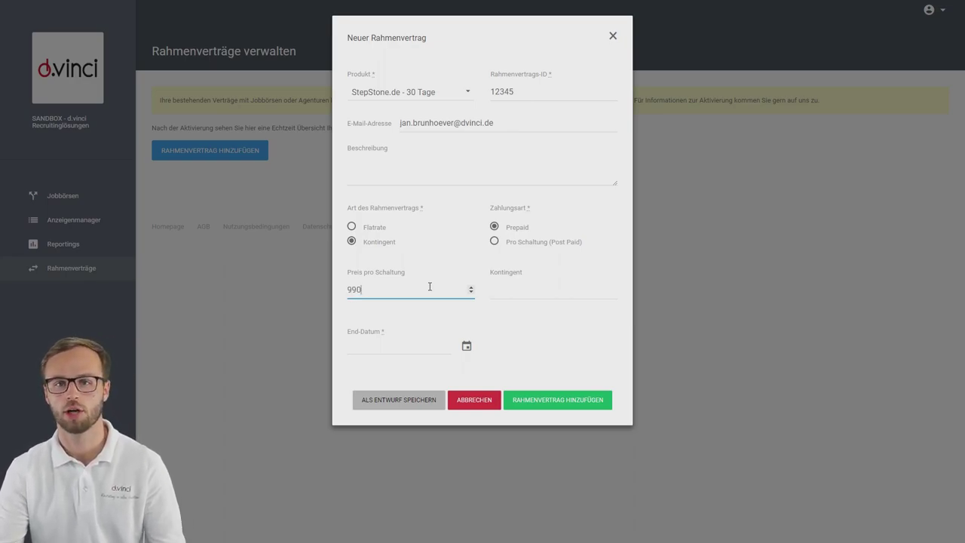
left_click(512, 295)
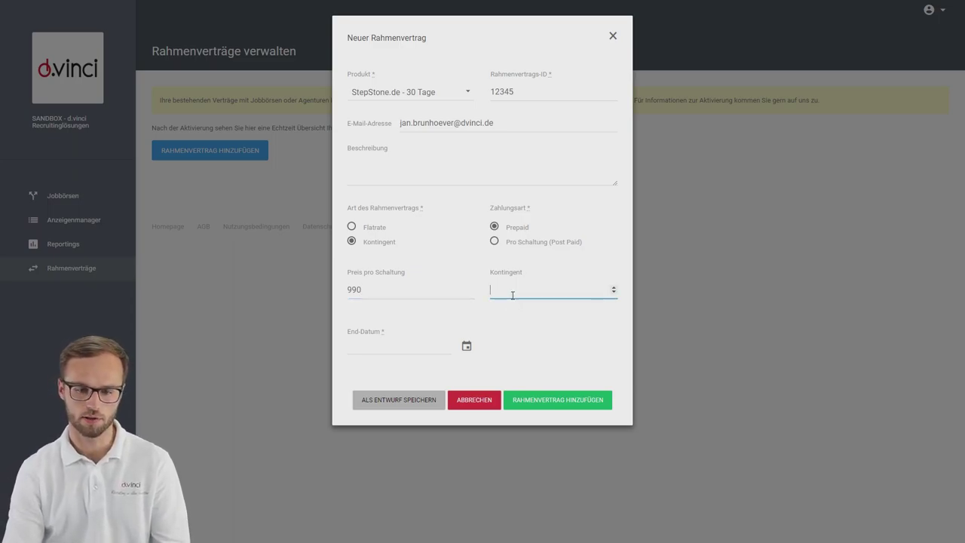
type("10")
left_click(447, 343)
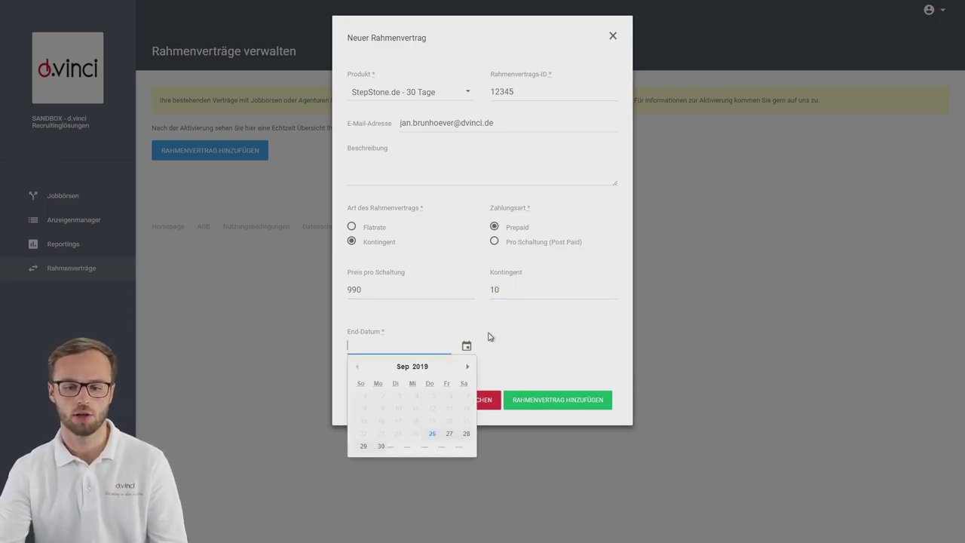
left_click(467, 367)
left_click(467, 366)
left_click(467, 366)
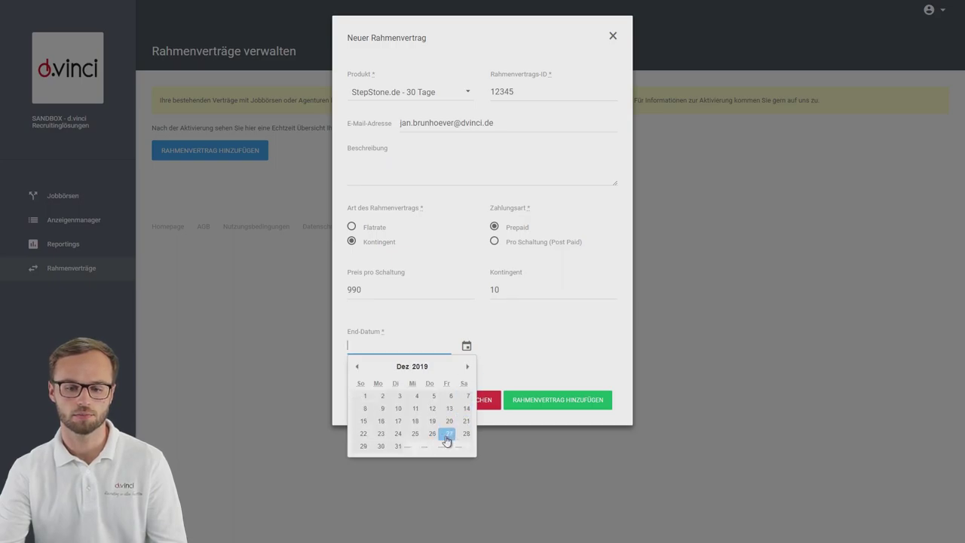
left_click(398, 445)
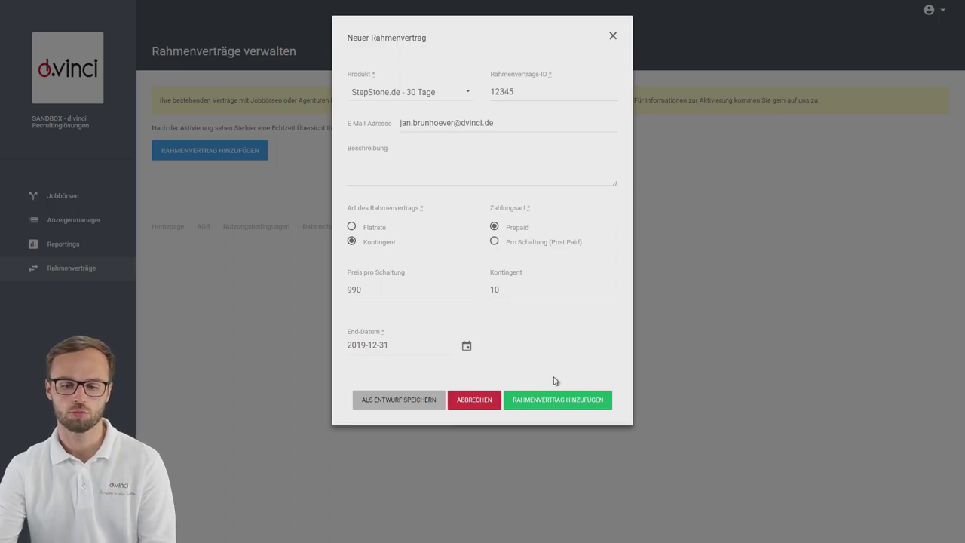
left_click(592, 401)
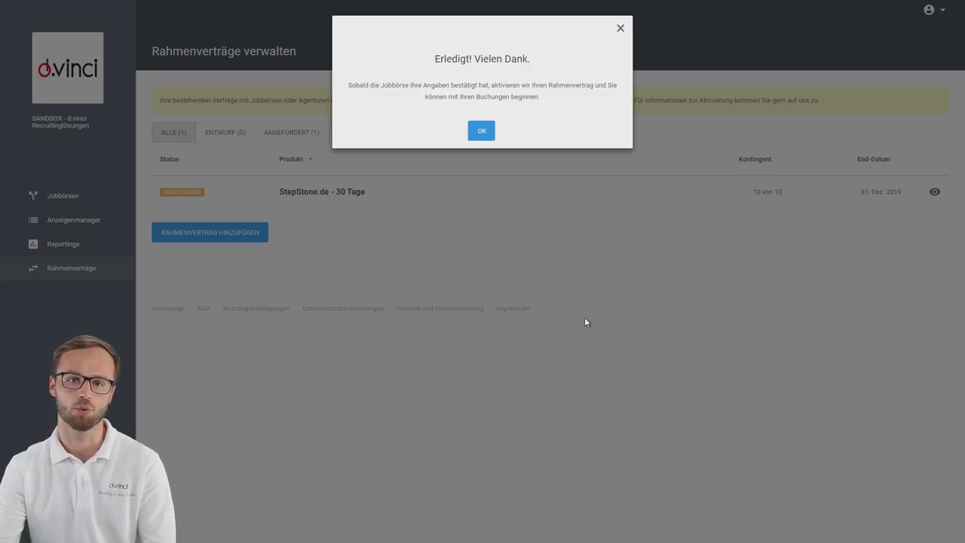
Dismiss the Erledigt! Vielen Dank. confirmation to see the contract listed as Angefordert, 10 von 10.
left_click(487, 134)
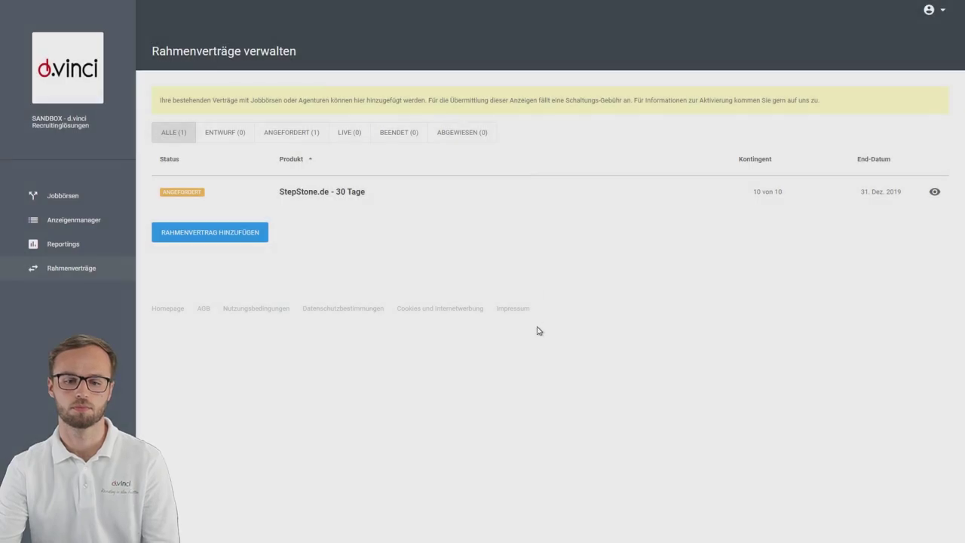